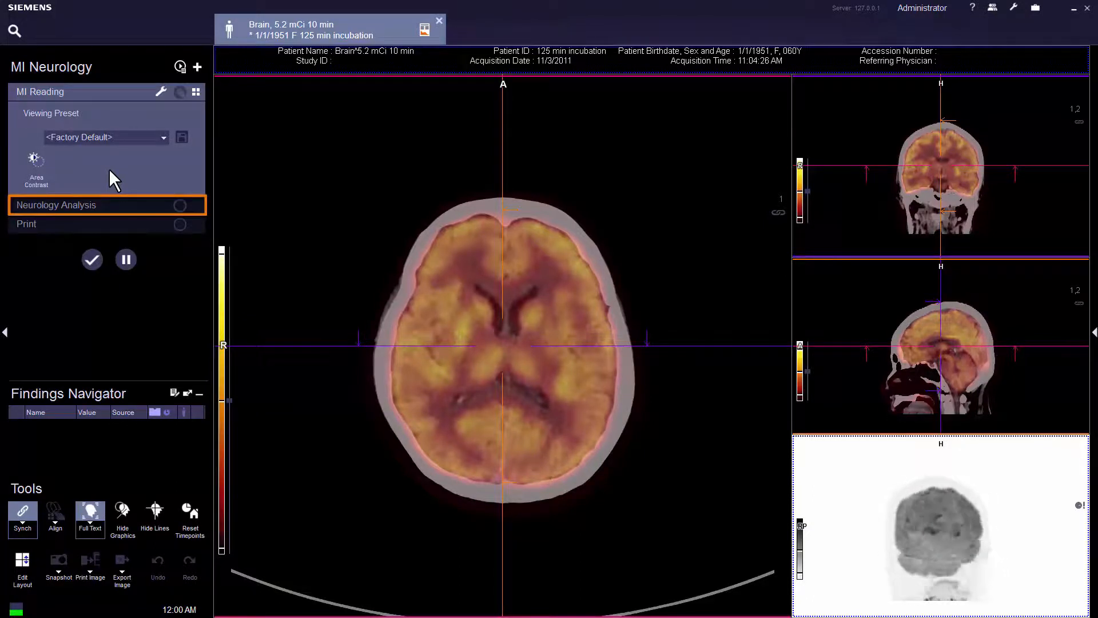
Start a database comparison in Neurology Analysis and load the PET PSF Brain series with CT Brain 3.0 H31s
{"action": "left_click", "coordinate": [108, 205]}
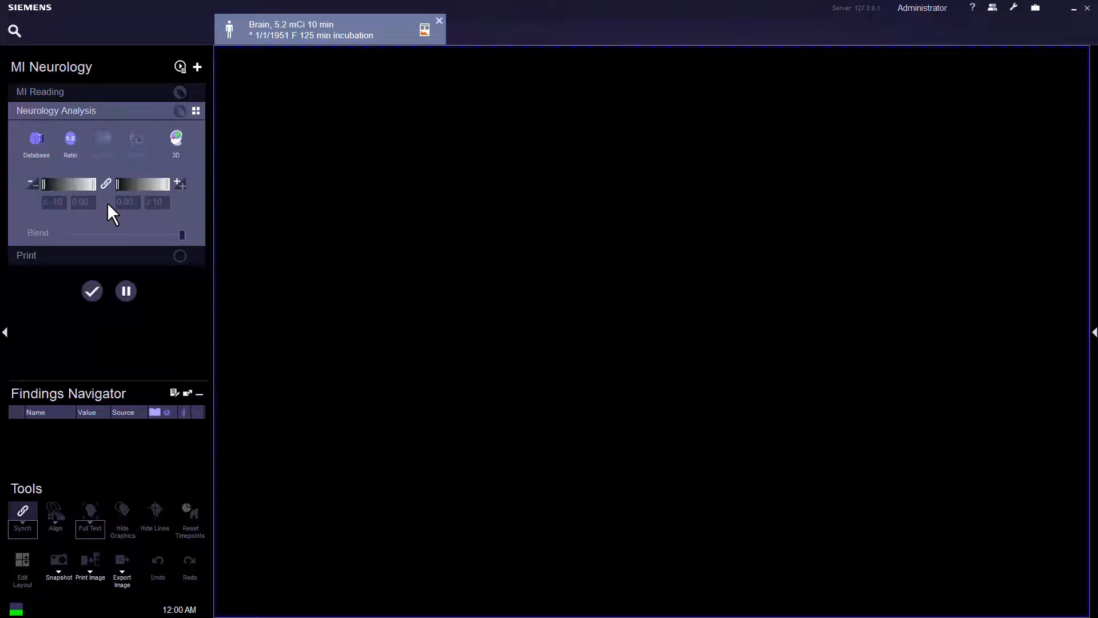
{"action": "left_click", "coordinate": [40, 153]}
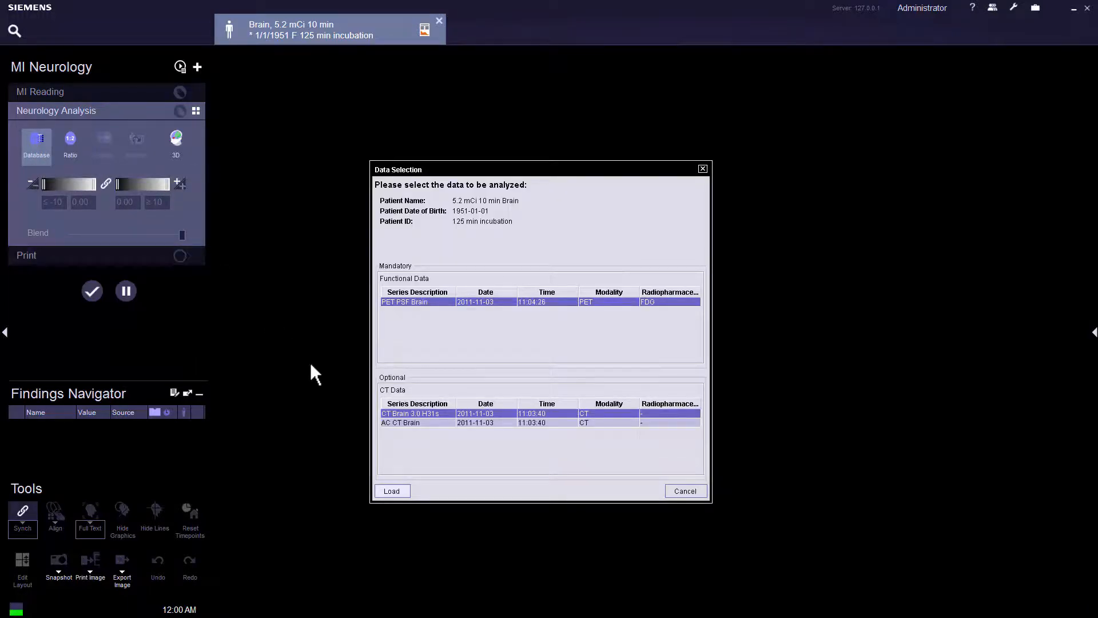
{"action": "left_click", "coordinate": [391, 491]}
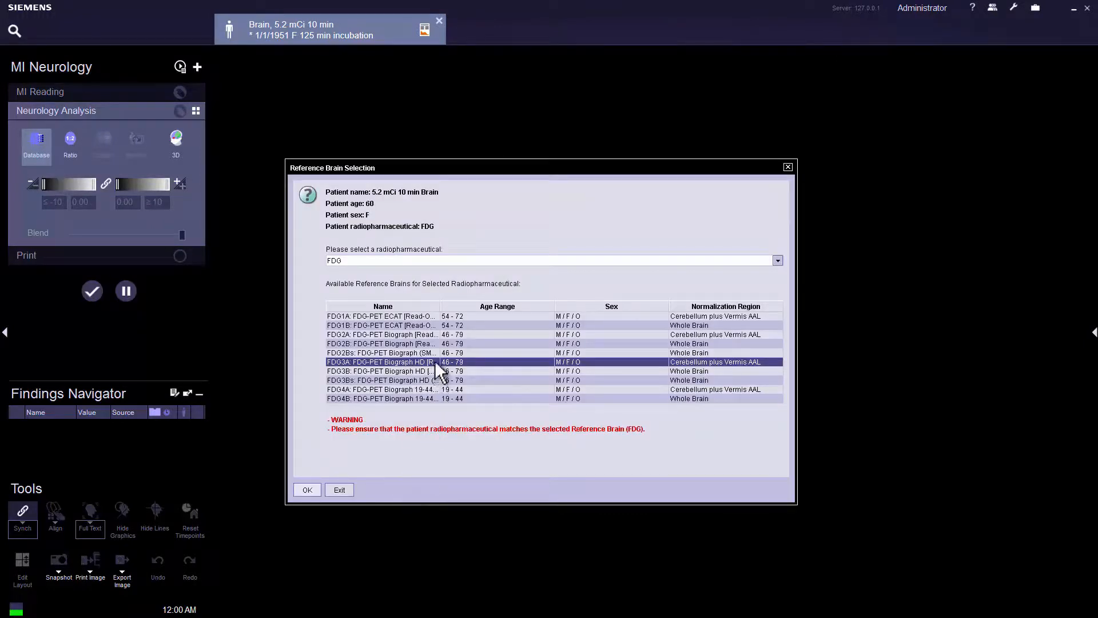
Widen the reference brain Name column and confirm FDG3A: FDG-PET Biograph HD with FDG as the radiopharmaceutical
{"action": "left_click_drag", "start_coordinate": [441, 309], "coordinate": [509, 312]}
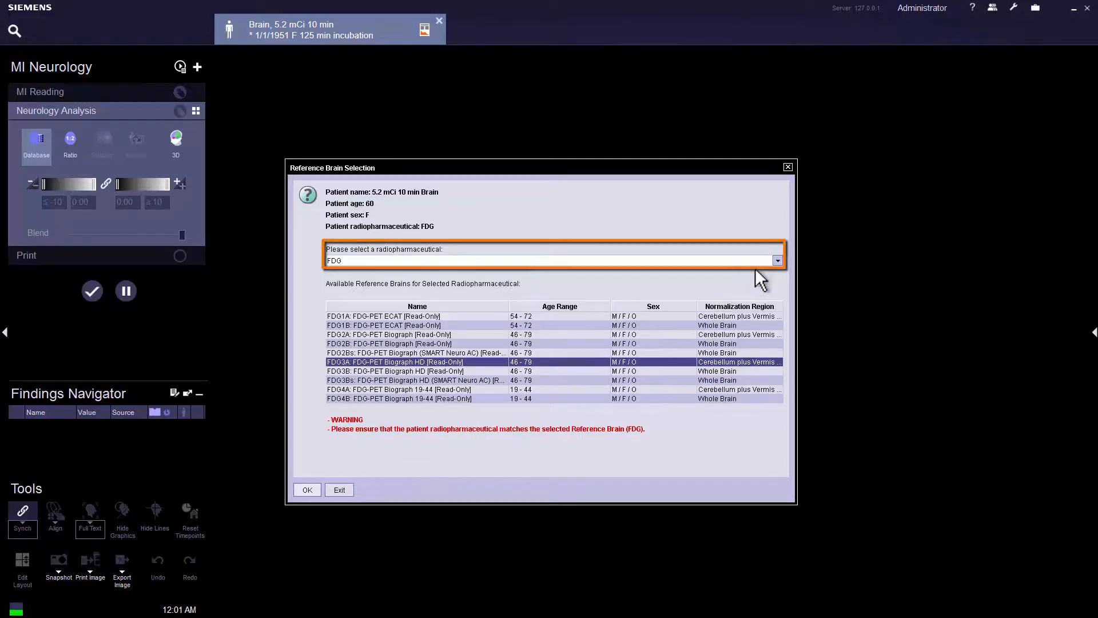
{"action": "left_click", "coordinate": [777, 260]}
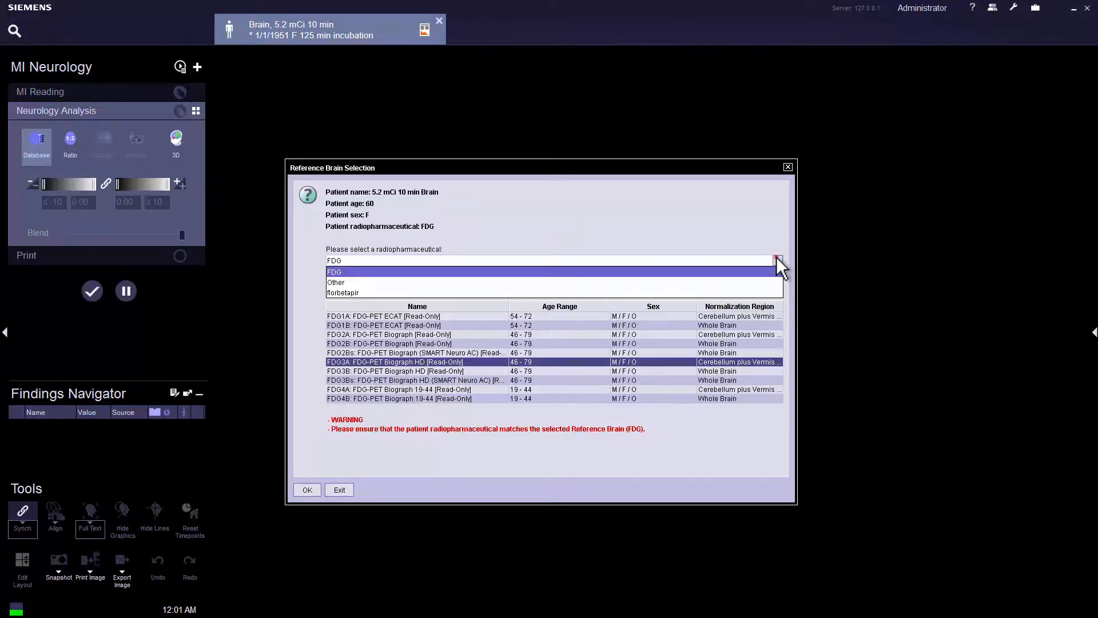
{"action": "left_click", "coordinate": [776, 258]}
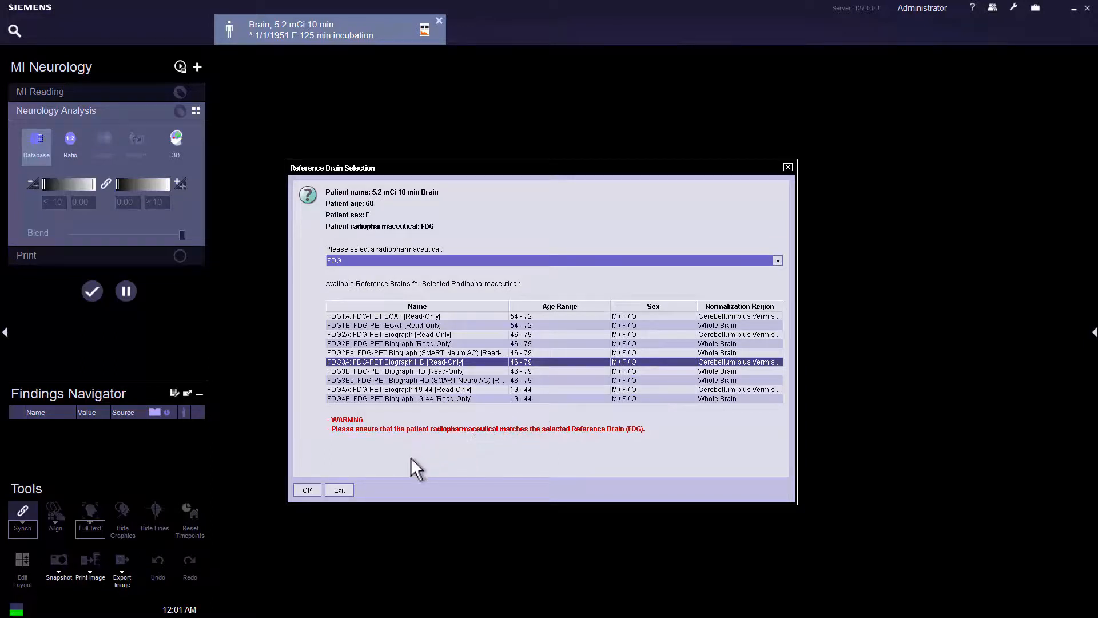
{"action": "left_click", "coordinate": [314, 490]}
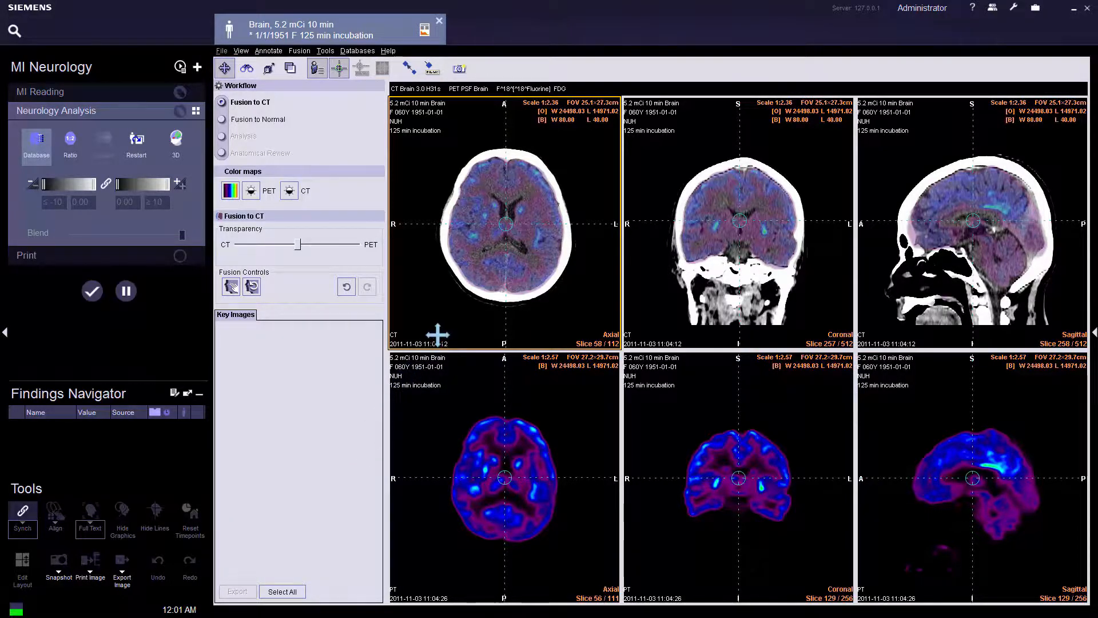
Pan the fused axial CT image slightly and zoom the fused views to a scale of about 1:2.32
{"action": "mouse_move", "coordinate": [473, 259]}
{"action": "left_mouse_down"}
{"action": "mouse_move", "coordinate": [438, 264]}
{"action": "mouse_move", "coordinate": [448, 282]}
{"action": "mouse_move", "coordinate": [479, 264]}
{"action": "left_mouse_up"}
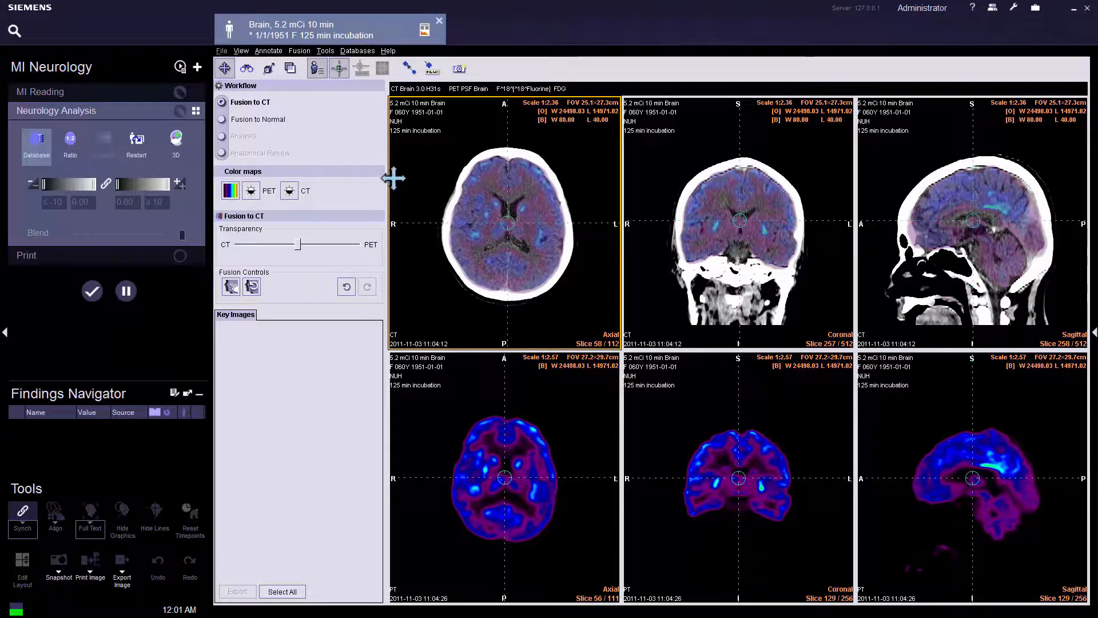
{"action": "left_click", "coordinate": [246, 68]}
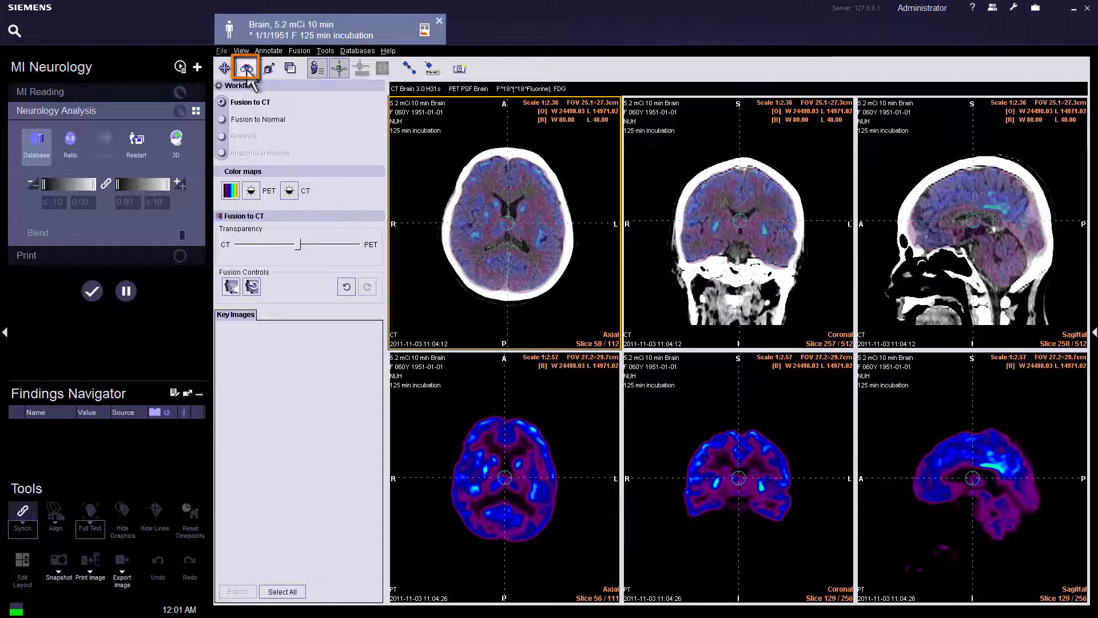
{"action": "mouse_move", "coordinate": [408, 155]}
{"action": "left_mouse_down"}
{"action": "mouse_move", "coordinate": [416, 180]}
{"action": "mouse_move", "coordinate": [416, 161]}
{"action": "left_mouse_up"}
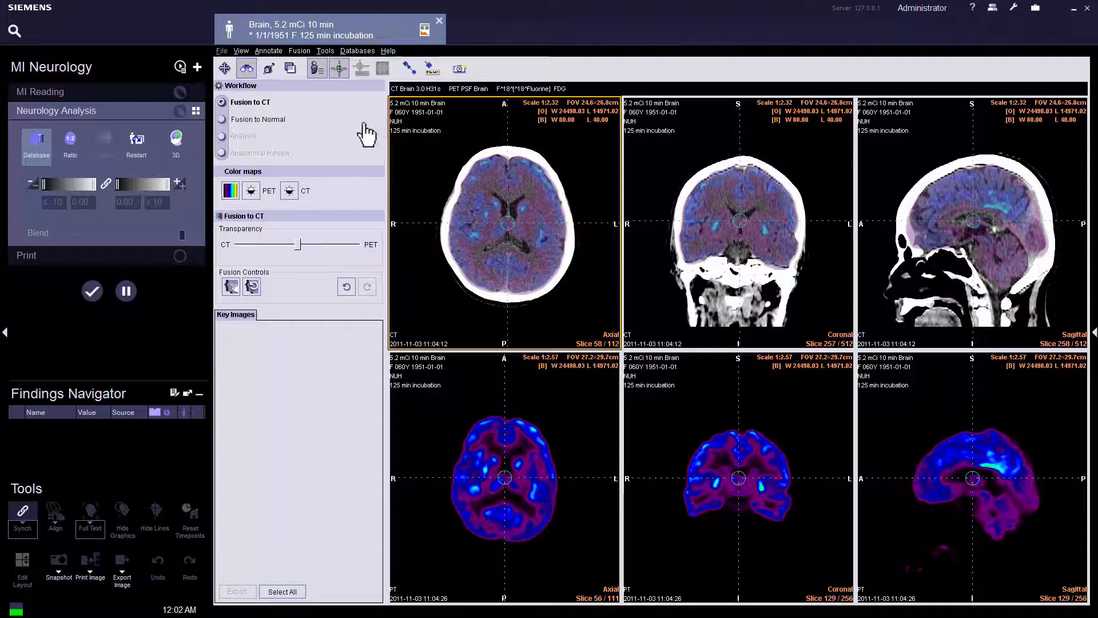
Browse through the slices of the fused axial view, stopping at slice 55
{"action": "left_click", "coordinate": [268, 68]}
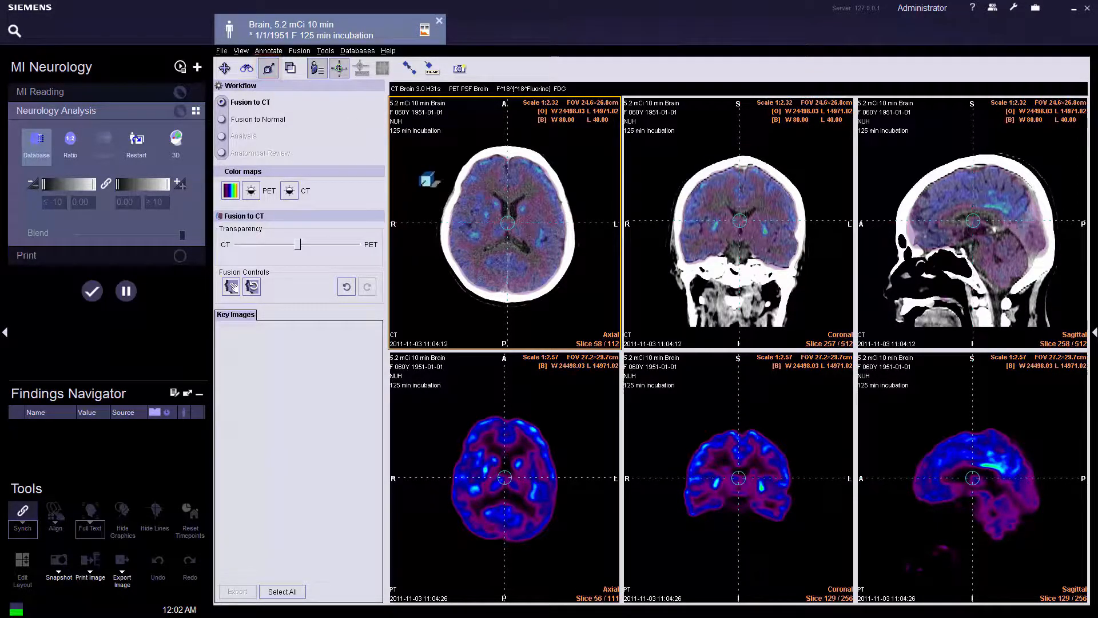
{"action": "mouse_move", "coordinate": [477, 210]}
{"action": "left_mouse_down"}
{"action": "mouse_move", "coordinate": [484, 297]}
{"action": "mouse_move", "coordinate": [471, 190]}
{"action": "mouse_move", "coordinate": [471, 219]}
{"action": "left_mouse_up"}
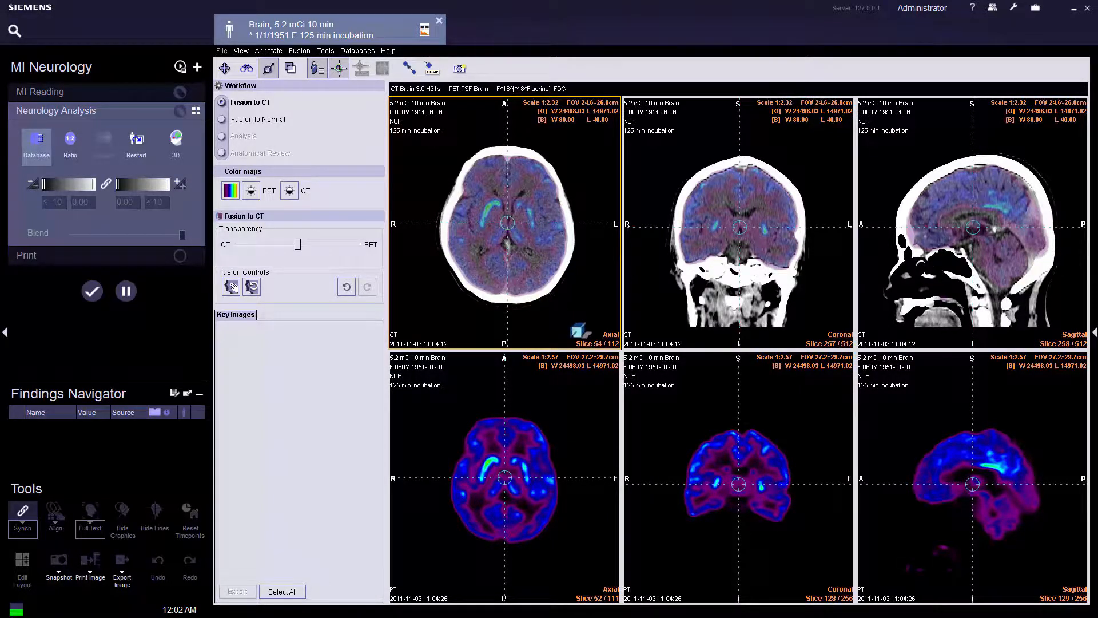
{"action": "left_click_drag", "start_coordinate": [598, 352], "coordinate": [593, 378]}
{"action": "left_click_drag", "start_coordinate": [565, 307], "coordinate": [546, 309]}
{"action": "scroll", "coordinate": [545, 309], "scroll_direction": "down", "scroll_amount": 2}
{"action": "scroll", "coordinate": [545, 310], "scroll_direction": "up", "scroll_amount": 5}
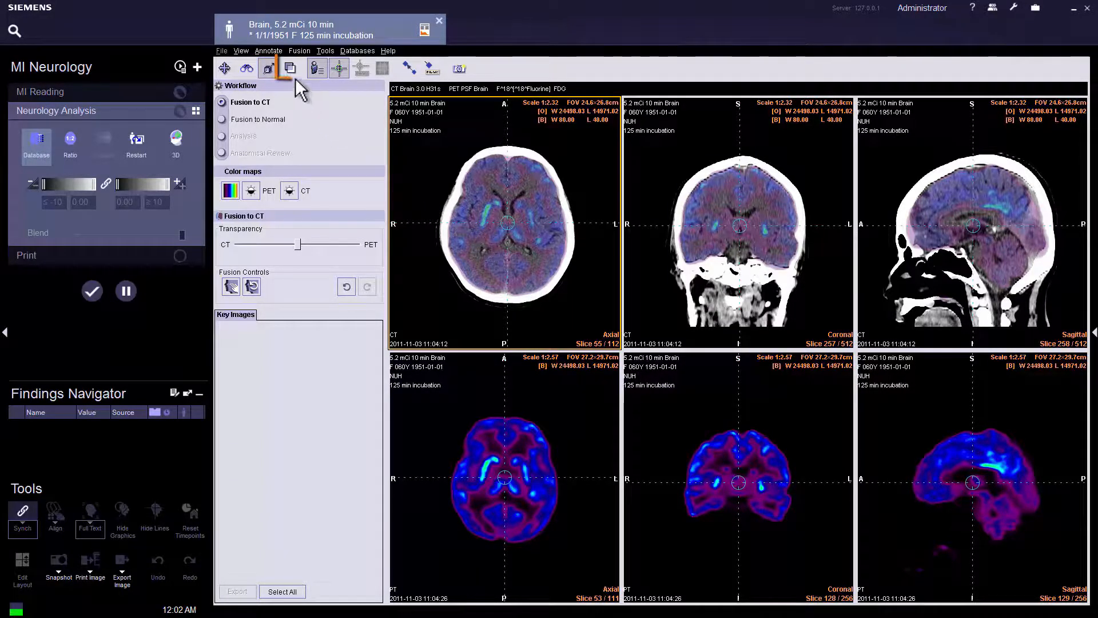
Shift the fusion transparency slightly towards CT and lower the upper limit of the PET color map to 65%
{"action": "mouse_move", "coordinate": [290, 74]}
{"action": "left_mouse_down"}
{"action": "mouse_move", "coordinate": [356, 154]}
{"action": "mouse_move", "coordinate": [423, 187]}
{"action": "mouse_move", "coordinate": [430, 284]}
{"action": "mouse_move", "coordinate": [429, 157]}
{"action": "mouse_move", "coordinate": [430, 228]}
{"action": "left_mouse_up"}
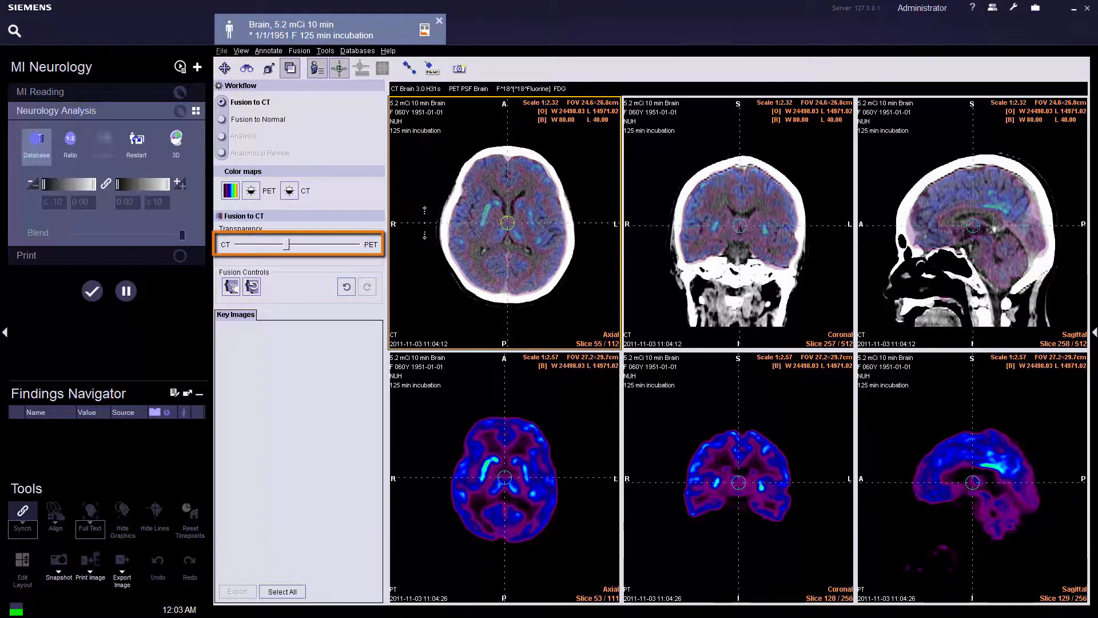
{"action": "mouse_move", "coordinate": [285, 245]}
{"action": "left_mouse_down"}
{"action": "mouse_move", "coordinate": [351, 252]}
{"action": "mouse_move", "coordinate": [288, 252]}
{"action": "left_mouse_up"}
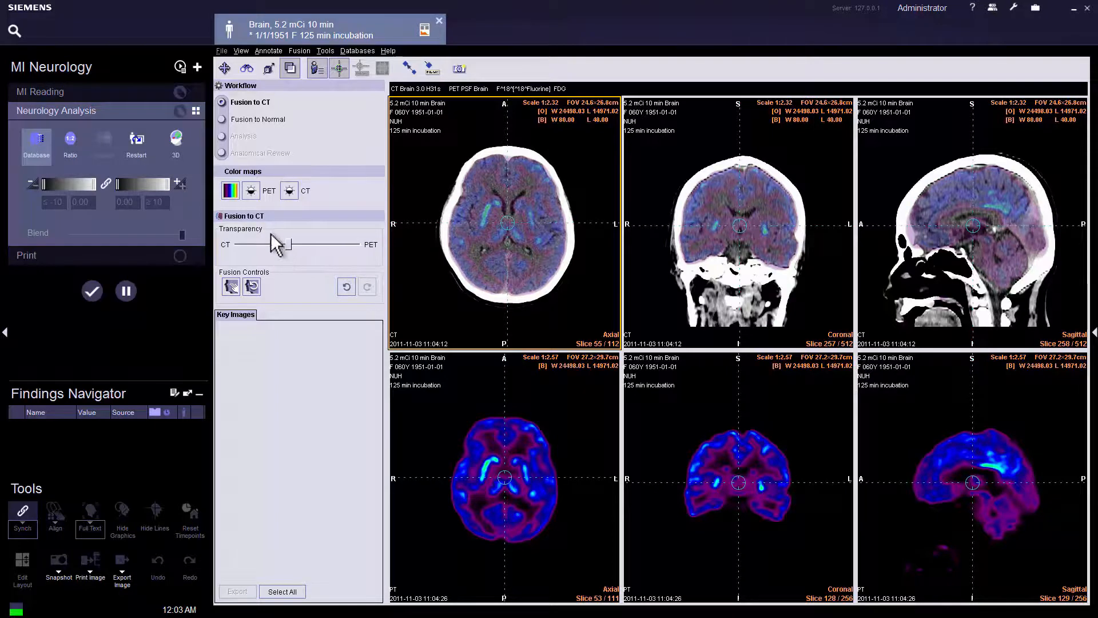
{"action": "left_click", "coordinate": [230, 191]}
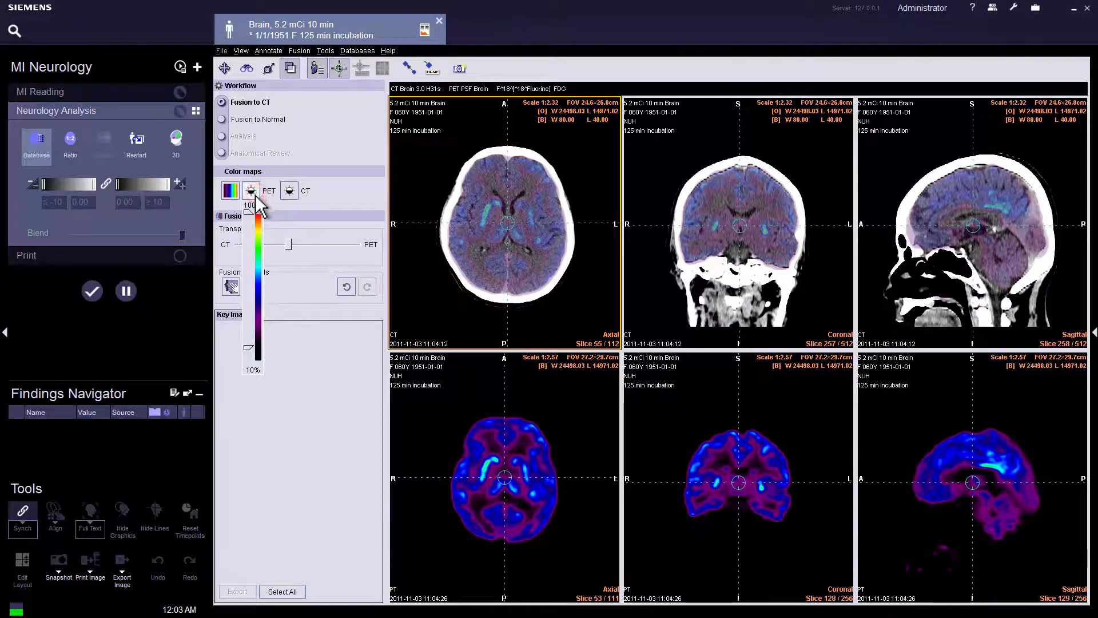
{"action": "left_click_drag", "start_coordinate": [249, 212], "coordinate": [250, 266]}
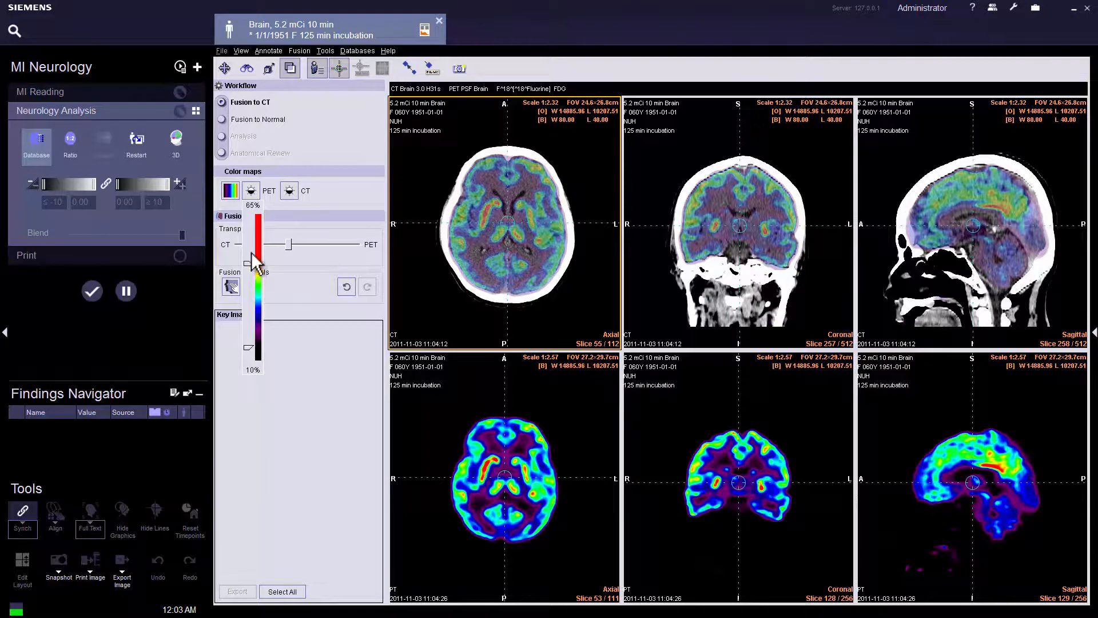
Review the Fusion to Normal registration and adjust the transparency between the normal brain and the PET
{"action": "left_click", "coordinate": [249, 120]}
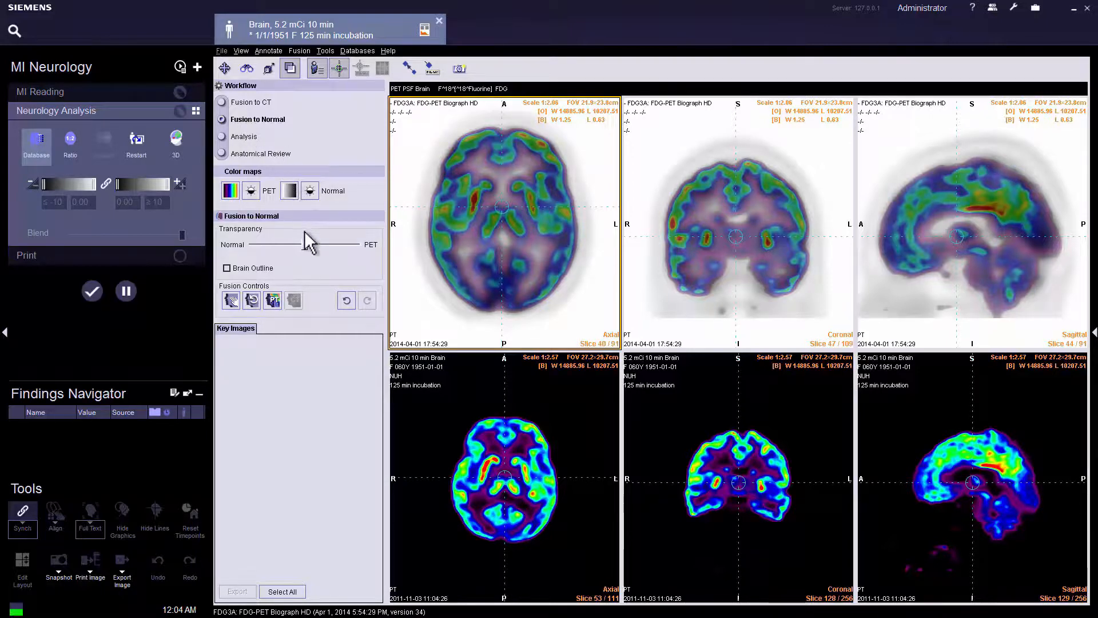
{"action": "mouse_move", "coordinate": [304, 244]}
{"action": "left_mouse_down"}
{"action": "mouse_move", "coordinate": [234, 250]}
{"action": "mouse_move", "coordinate": [358, 247]}
{"action": "mouse_move", "coordinate": [276, 250]}
{"action": "mouse_move", "coordinate": [305, 250]}
{"action": "left_mouse_up"}
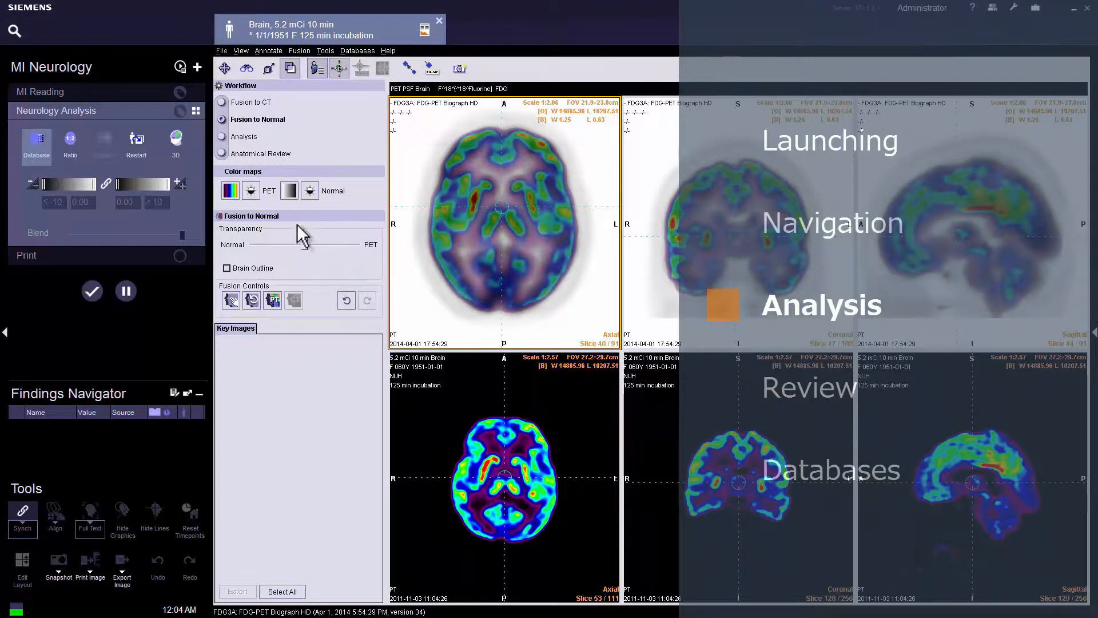
Go to the Analysis stage and show the SSP Uptake projections with the 3D Volume Effect enabled
{"action": "left_click", "coordinate": [246, 137]}
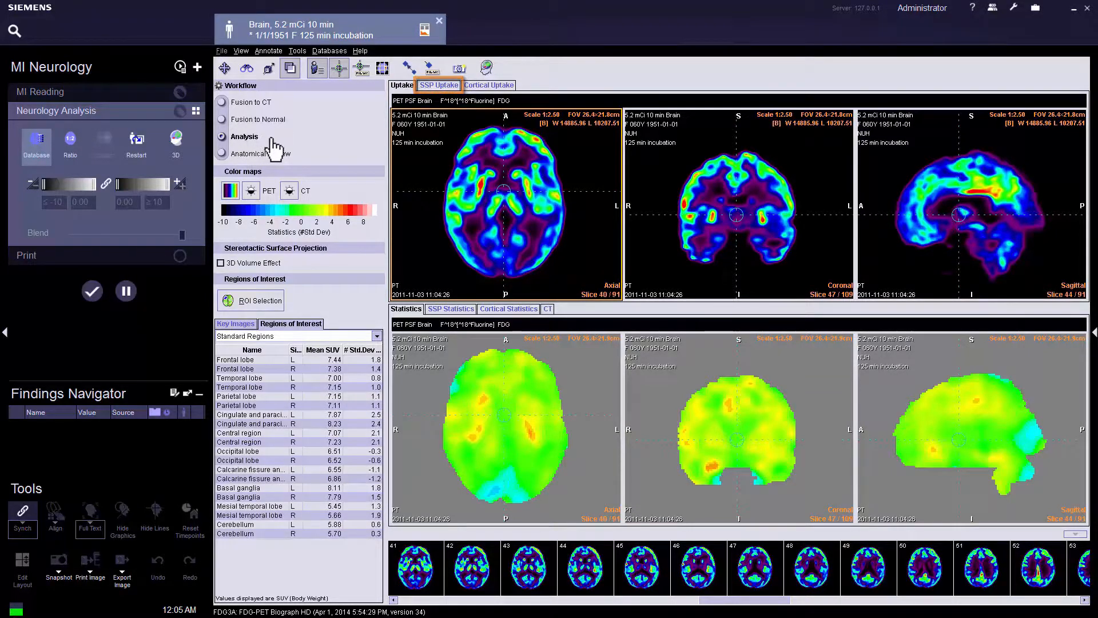
{"action": "left_click", "coordinate": [430, 90]}
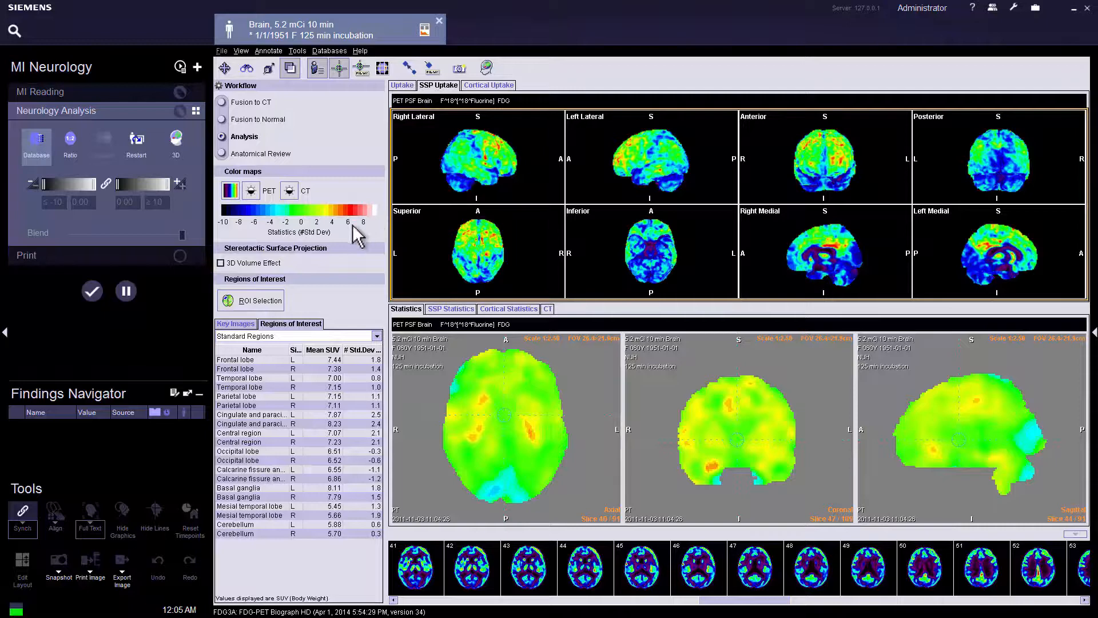
{"action": "left_click", "coordinate": [222, 264]}
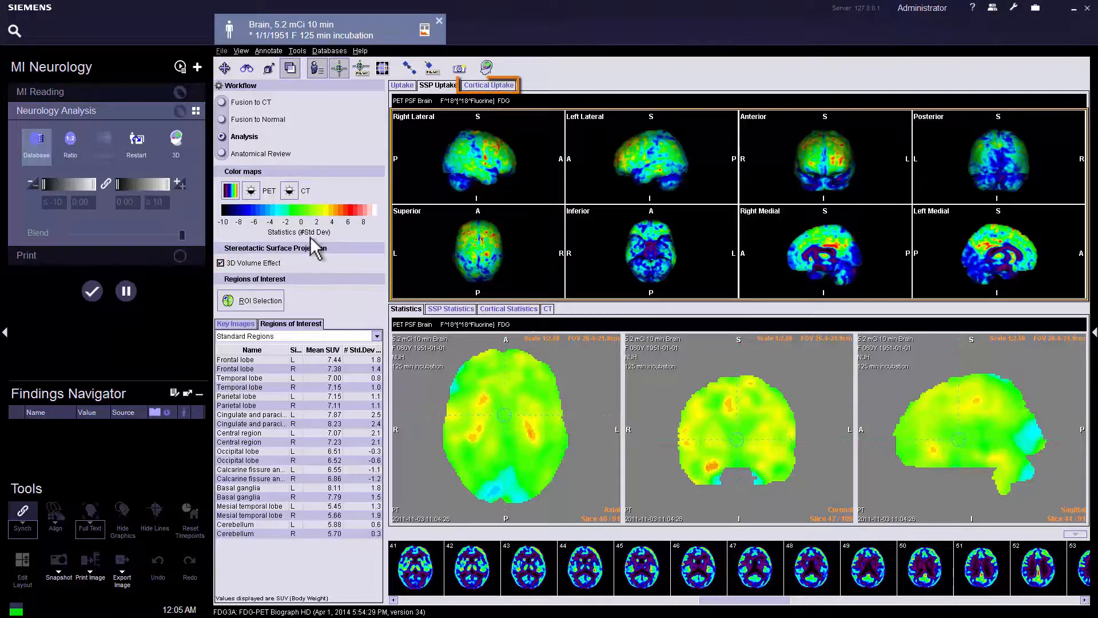
Display the Cortical Uptake maps, look at the SSP Statistics, and show the Cortical Statistics maps
{"action": "left_click", "coordinate": [484, 84]}
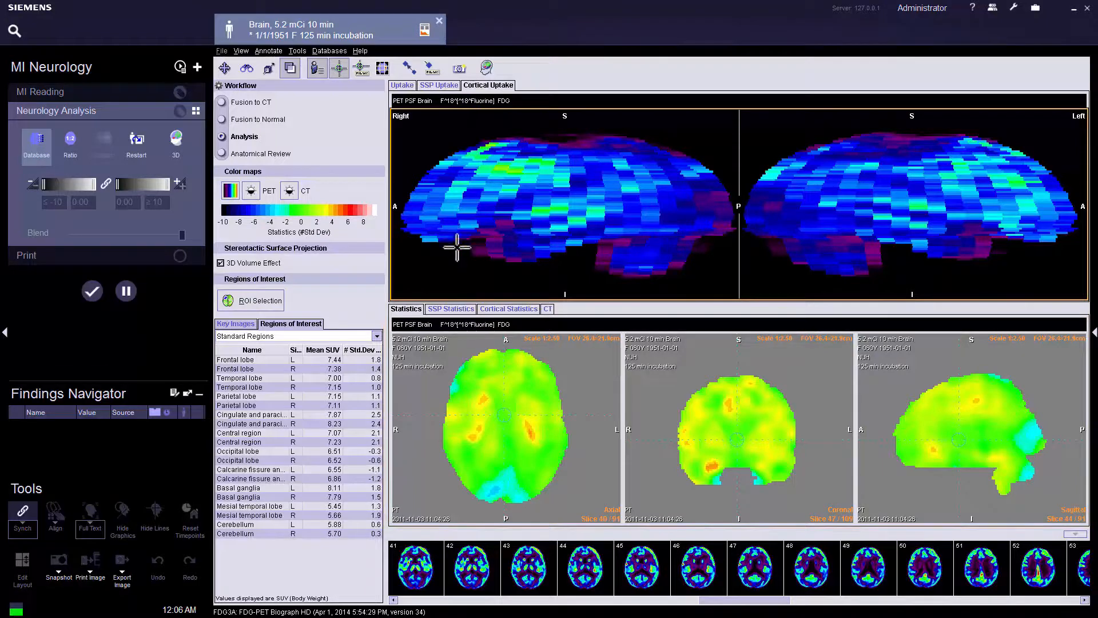
{"action": "left_click", "coordinate": [468, 310]}
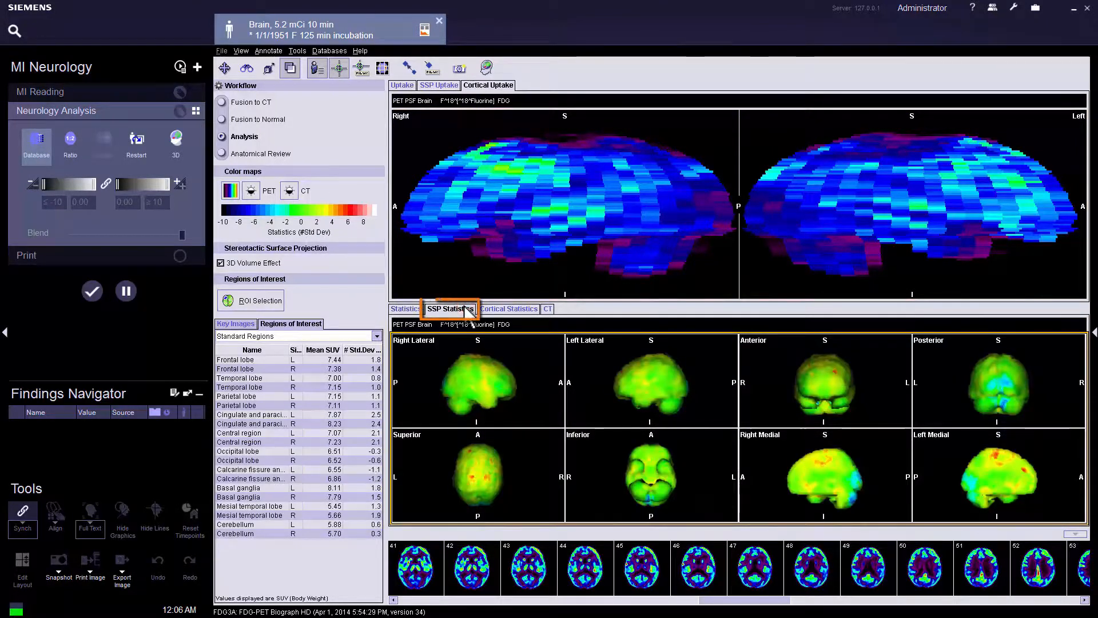
{"action": "left_click", "coordinate": [496, 309]}
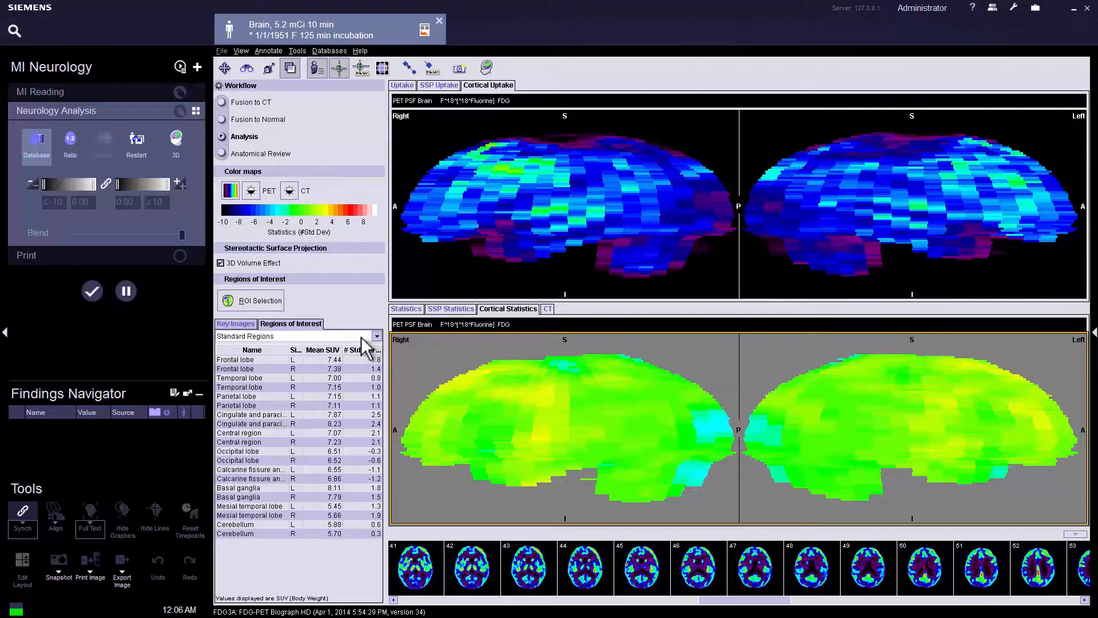
Check the available region table columns and outline the left and right frontal and temporal lobes together on the cortical maps
{"action": "right_click", "coordinate": [316, 346]}
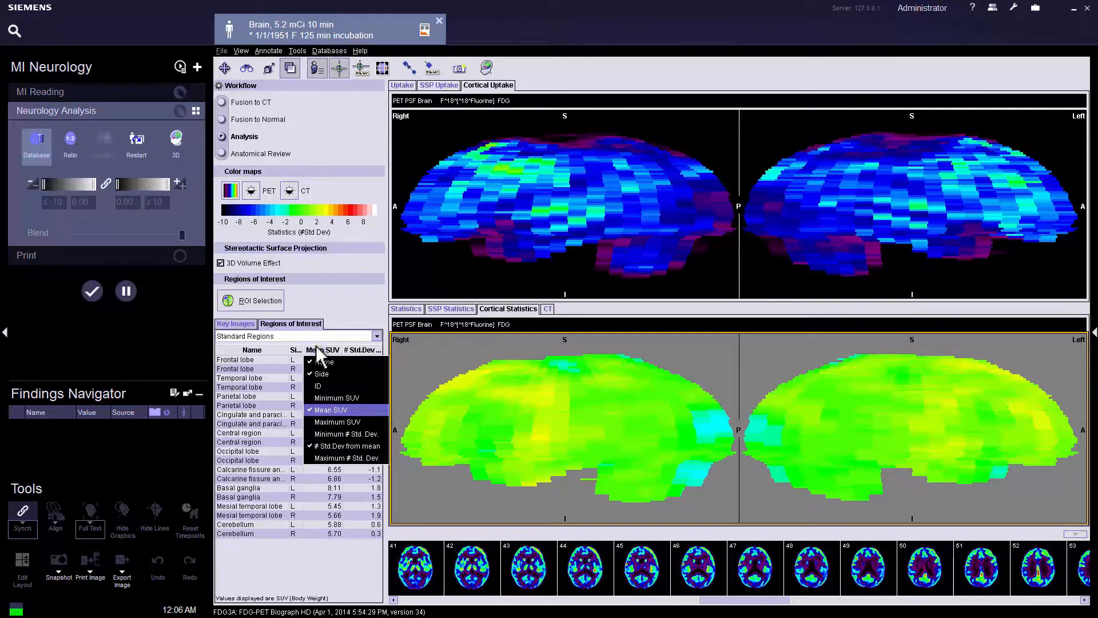
{"action": "right_click", "coordinate": [316, 346]}
{"action": "left_click", "coordinate": [271, 360]}
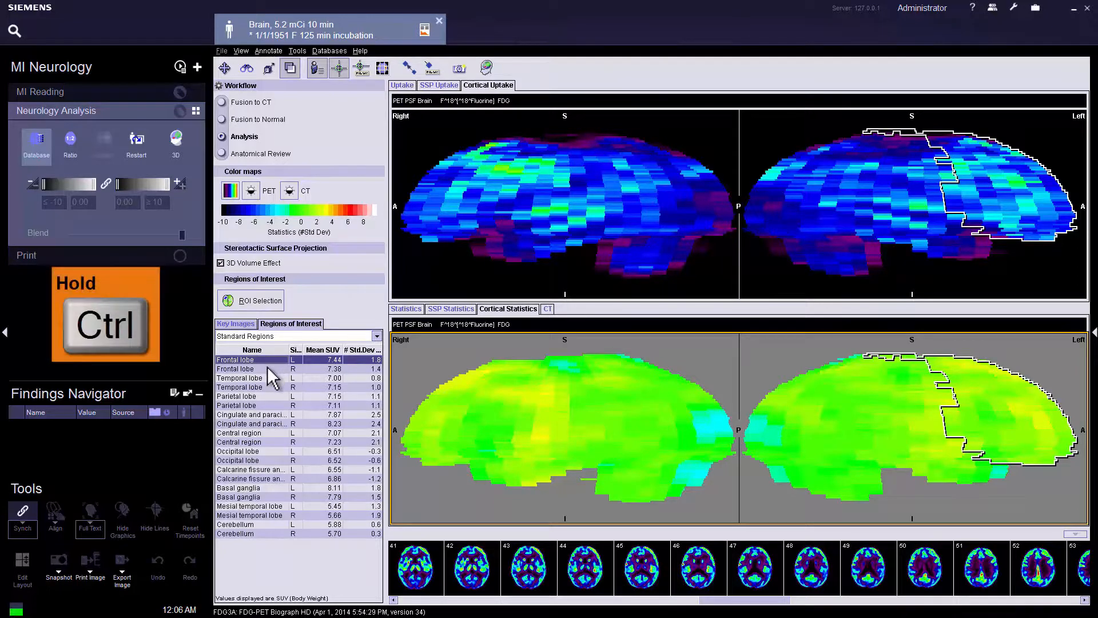
{"action": "left_click", "coordinate": [267, 368], "text": "ctrl"}
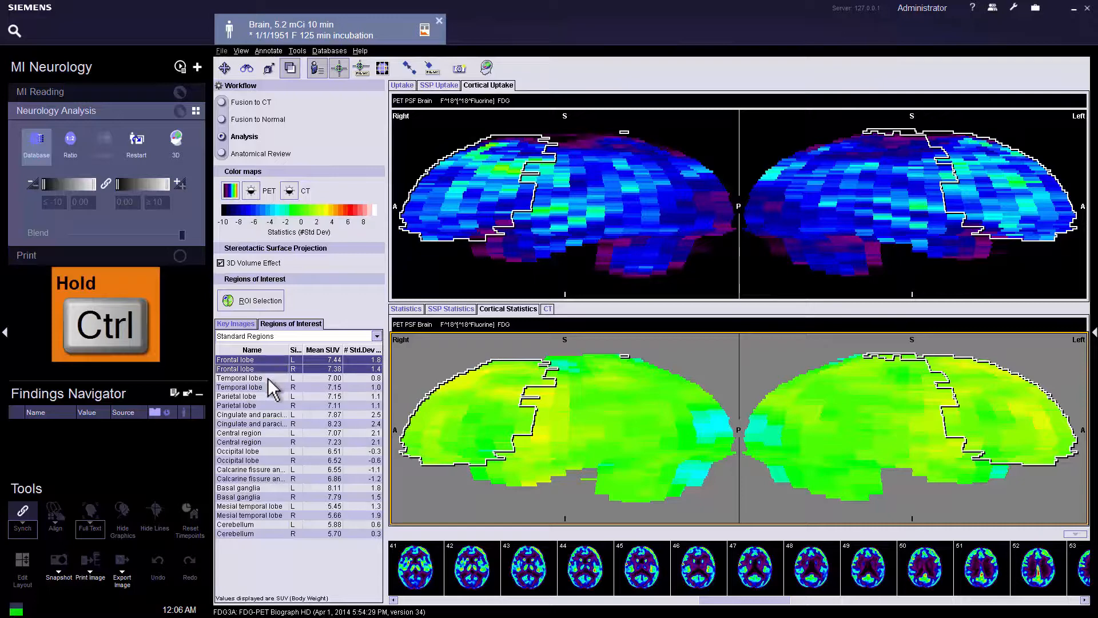
{"action": "left_click", "coordinate": [267, 378], "text": "ctrl"}
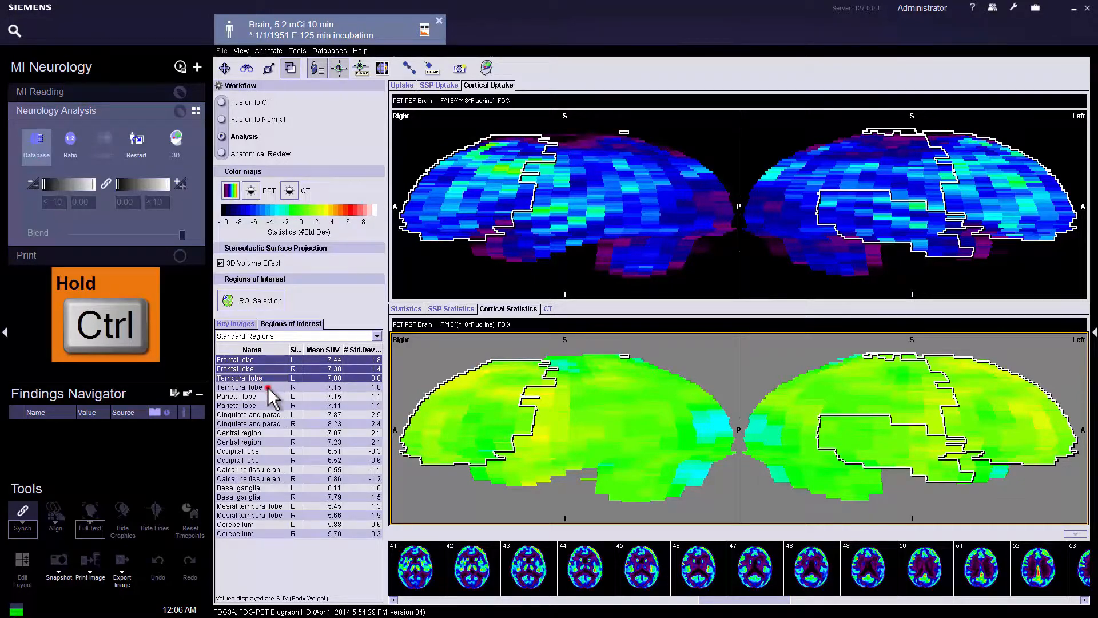
{"action": "left_click", "coordinate": [269, 387], "text": "ctrl"}
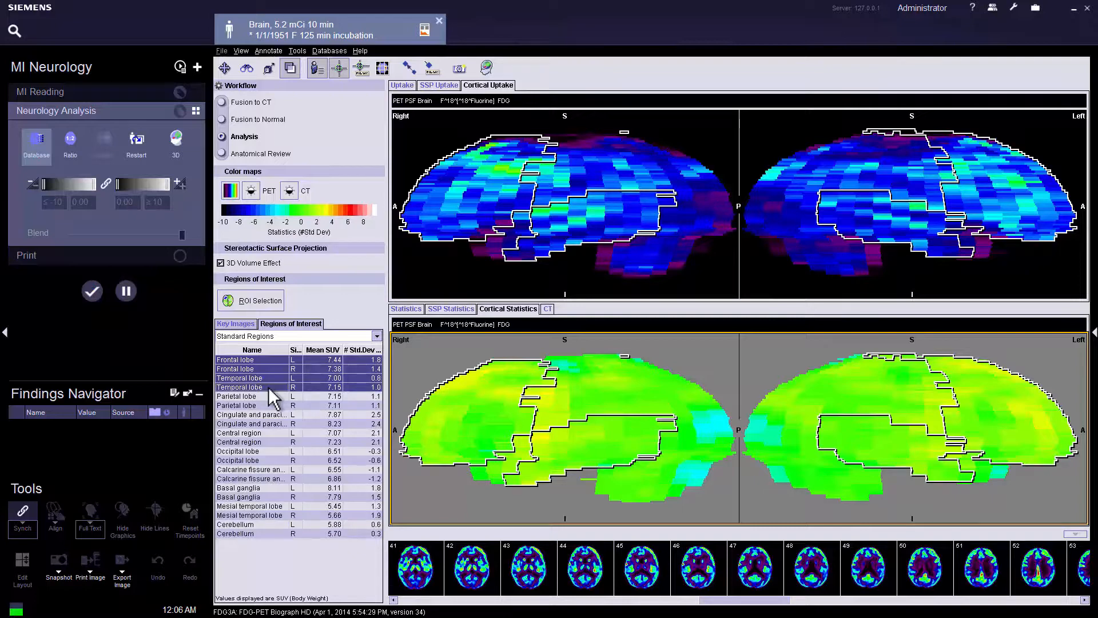
List all regions of interest in the table and activate ROI Selection on the Uptake axial image
{"action": "left_click", "coordinate": [377, 337]}
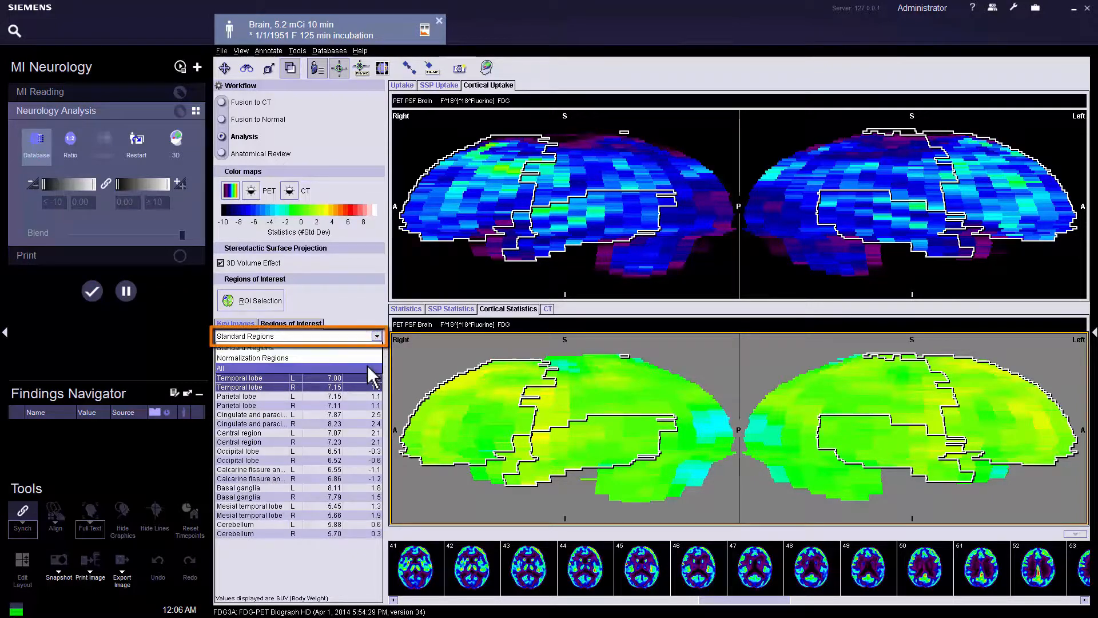
{"action": "left_click", "coordinate": [369, 368]}
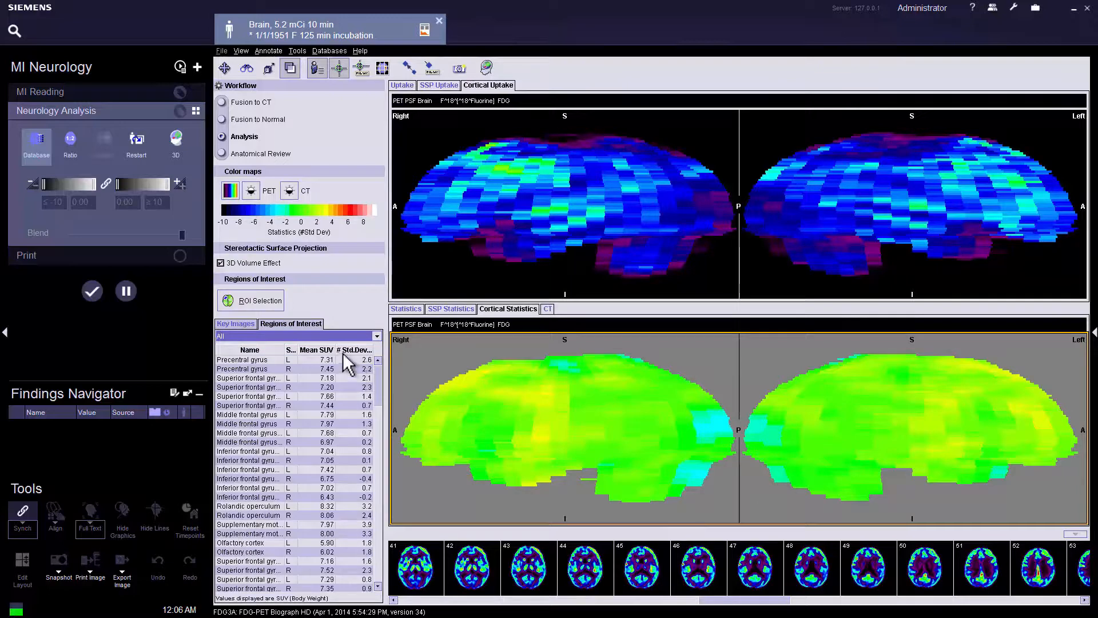
{"action": "left_click", "coordinate": [276, 304]}
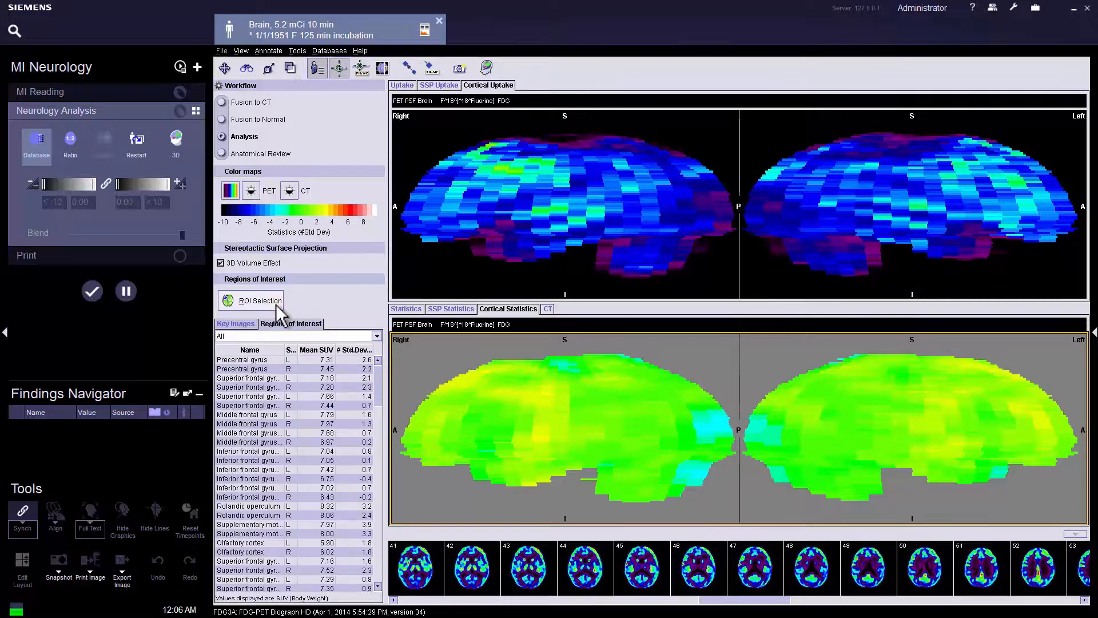
{"action": "left_click", "coordinate": [402, 85]}
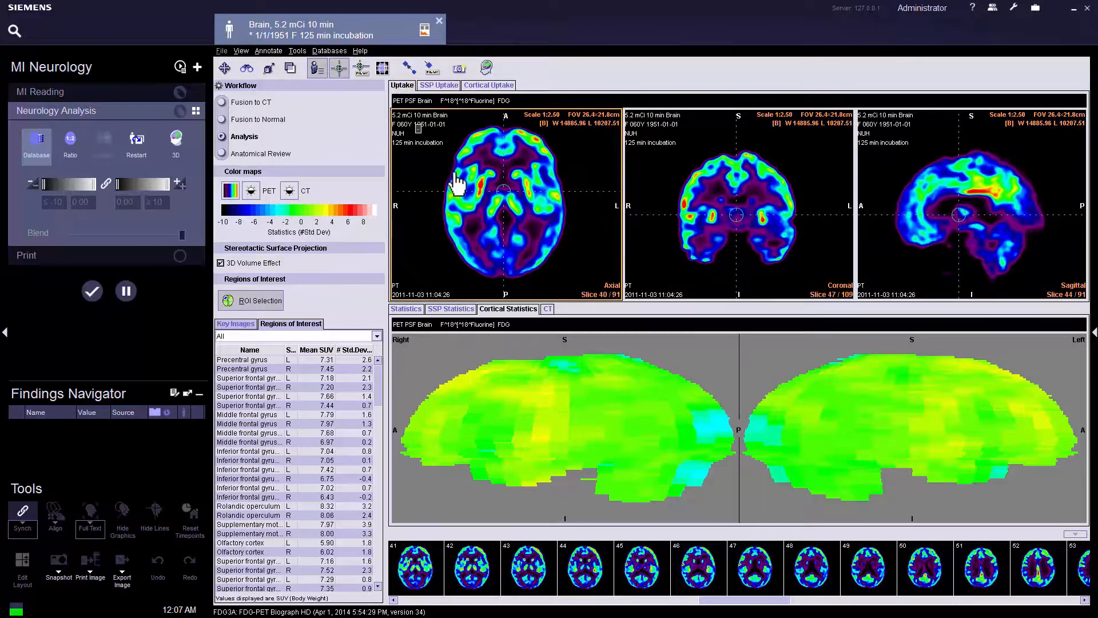
{"action": "mouse_move", "coordinate": [469, 191]}
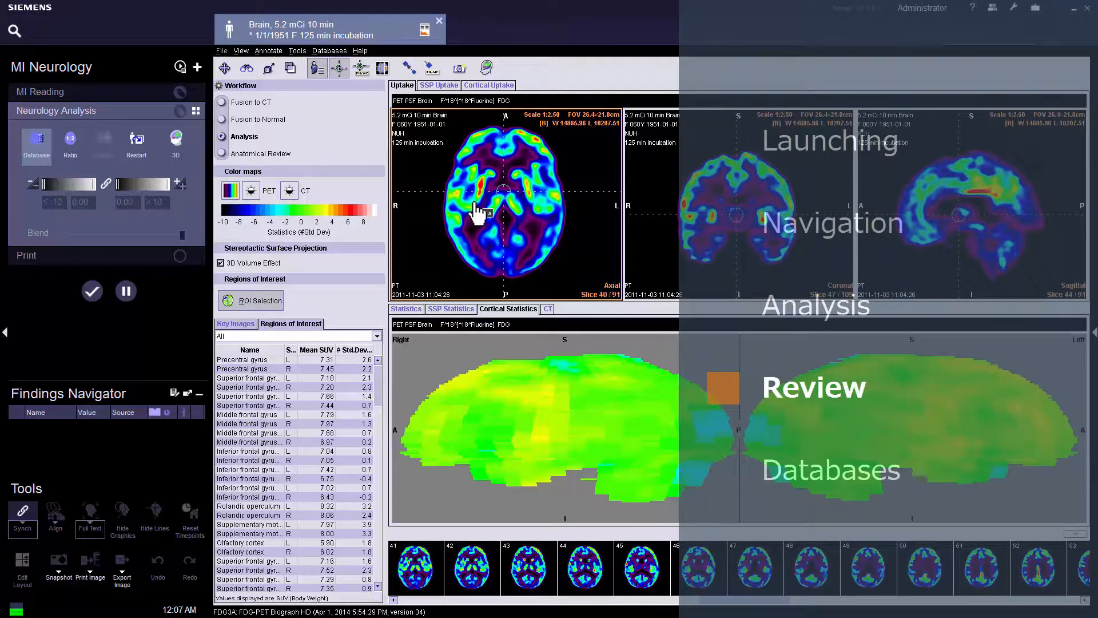
In Anatomical Review, outline the left and then the right cingulate region on the slices, and save a snapshot to the findings
{"action": "mouse_move", "coordinate": [464, 226]}
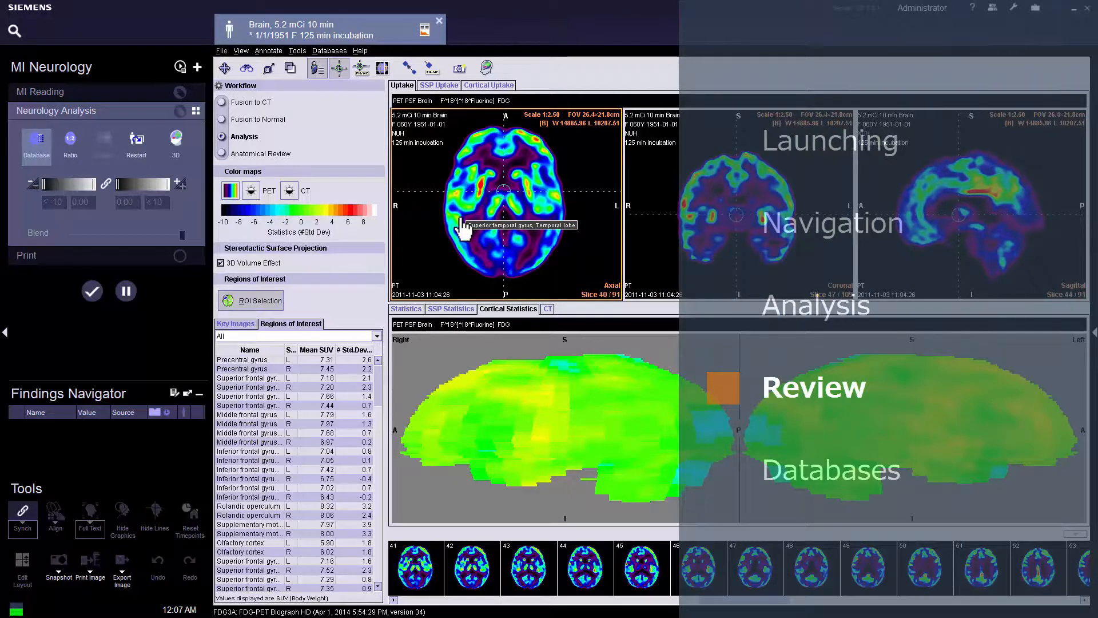
{"action": "left_click", "coordinate": [291, 154]}
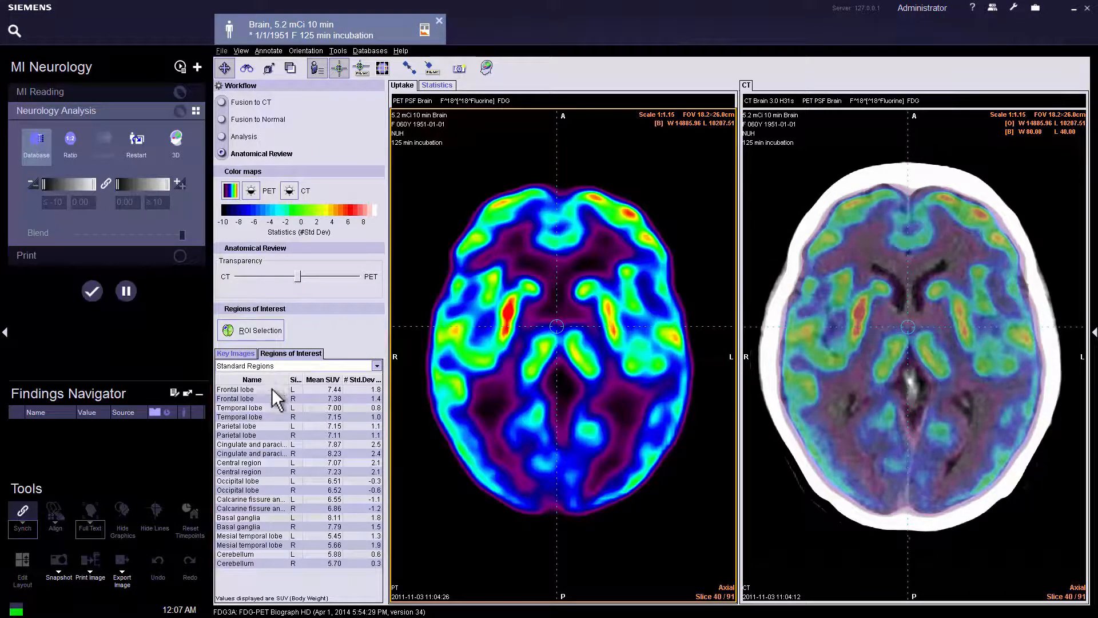
{"action": "left_click", "coordinate": [256, 444]}
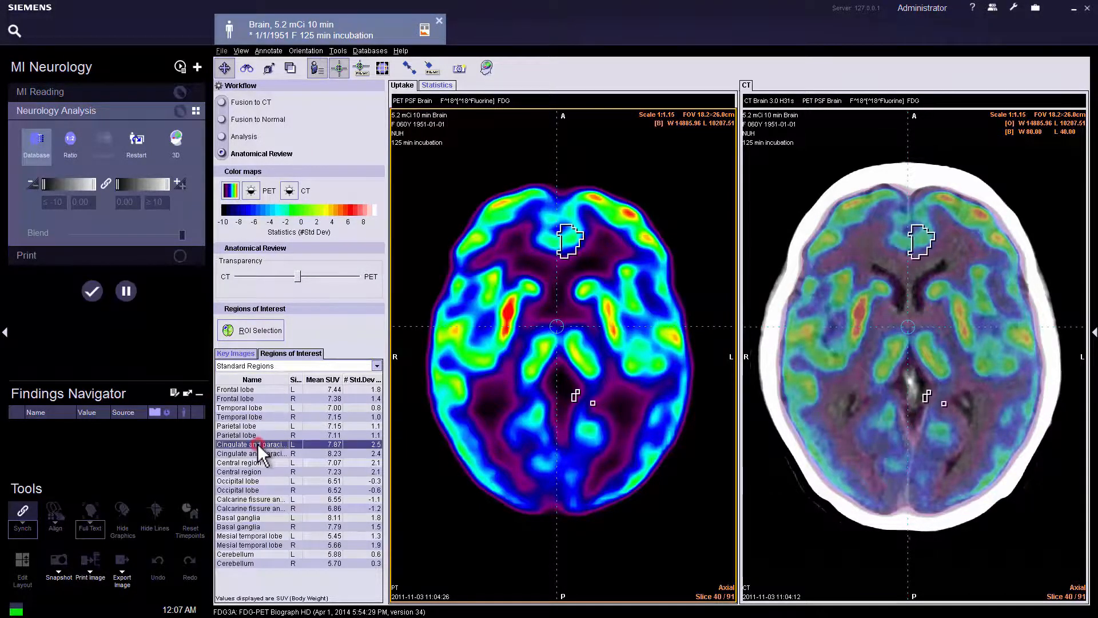
{"action": "left_click", "coordinate": [258, 452]}
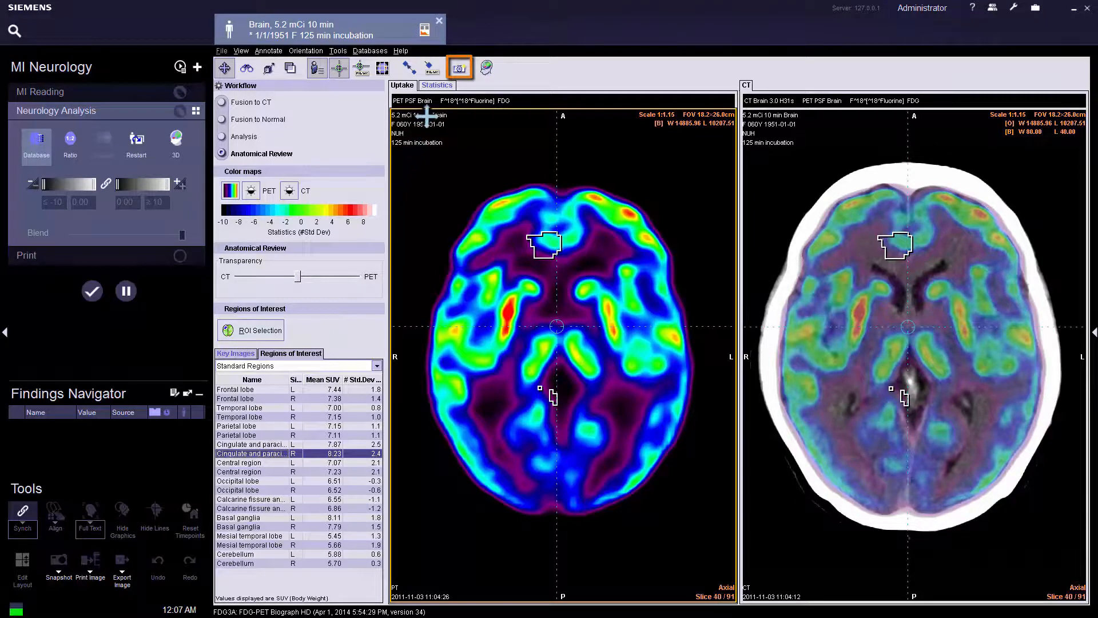
{"action": "left_click", "coordinate": [459, 69]}
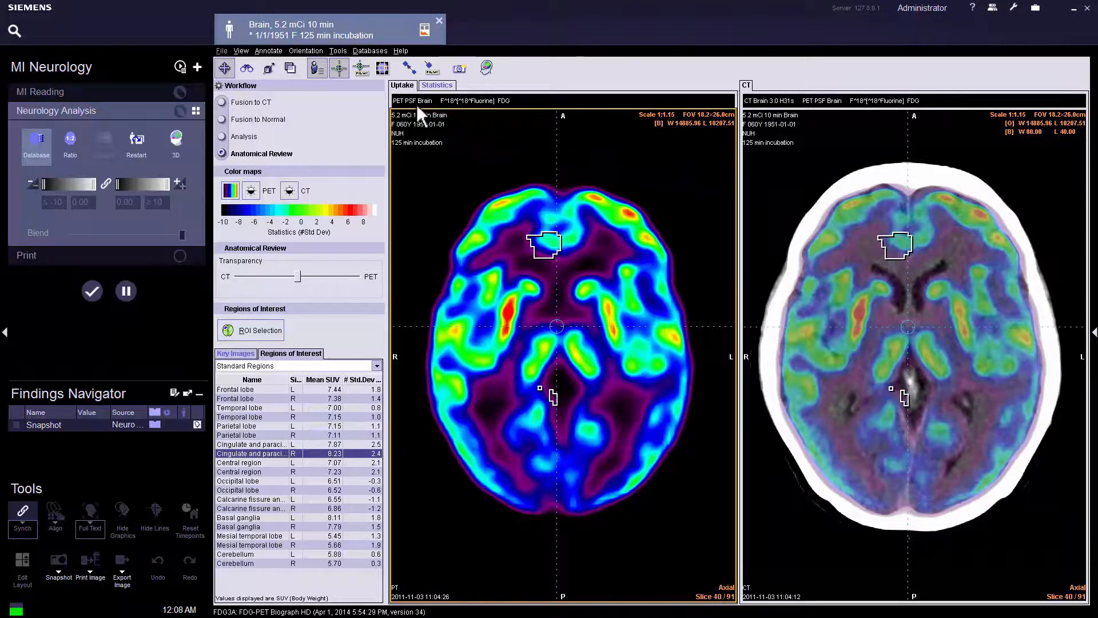
Create a new PET FDG database named "My New Database" with the description "Creating for Tutorial"
{"action": "left_click", "coordinate": [371, 51]}
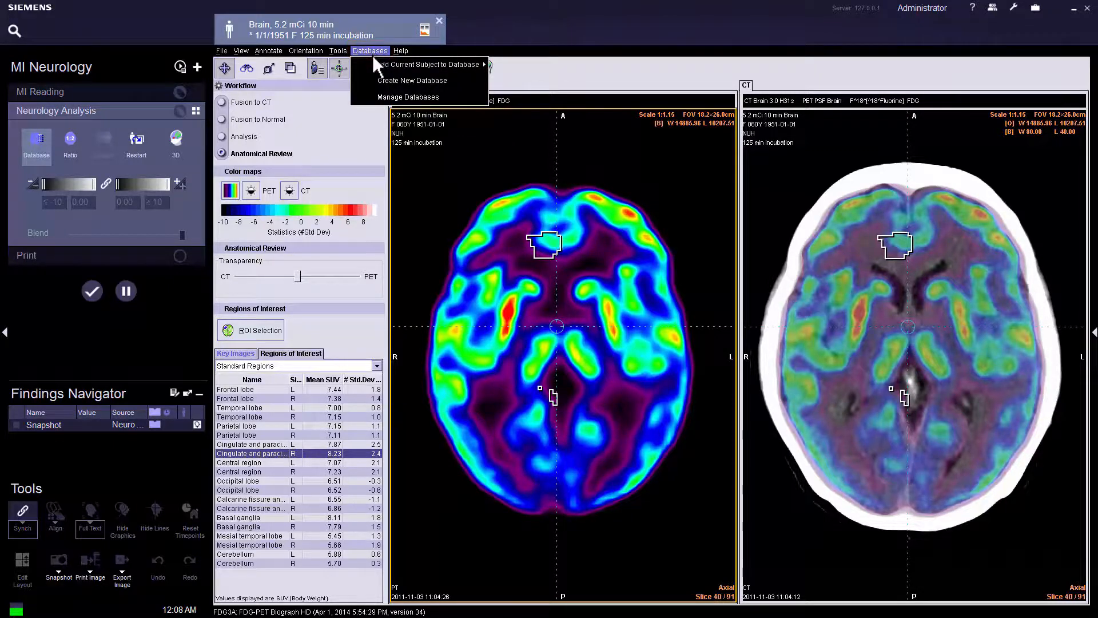
{"action": "left_click", "coordinate": [380, 79]}
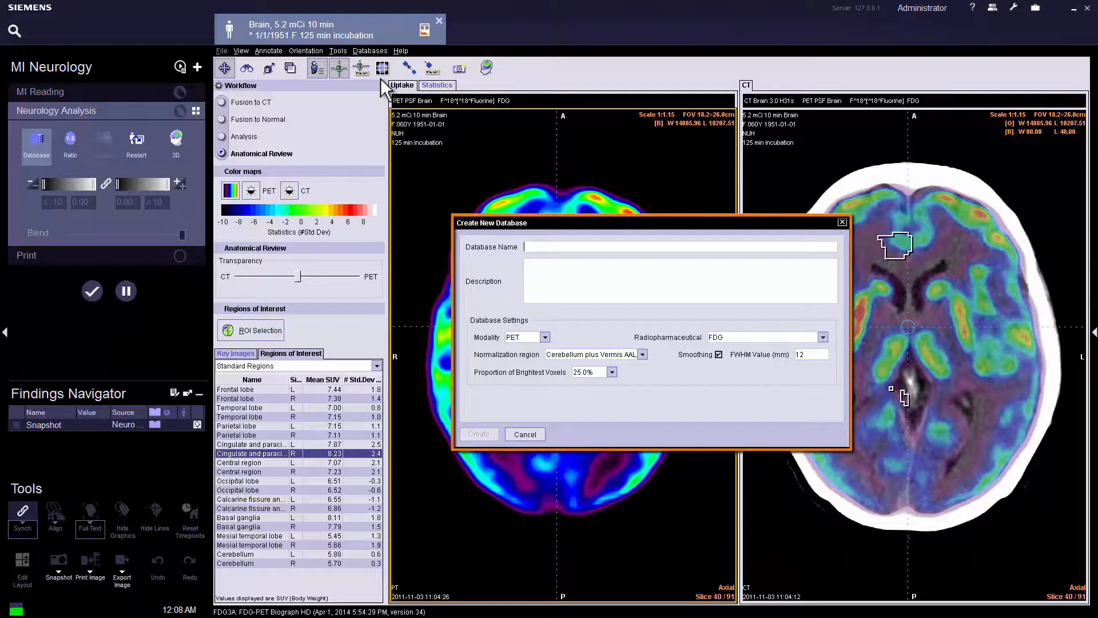
{"action": "type", "text": "My "}
{"action": "type", "text": "New Databas"}
{"action": "type", "text": "e"}
{"action": "type", "text": "Creat"}
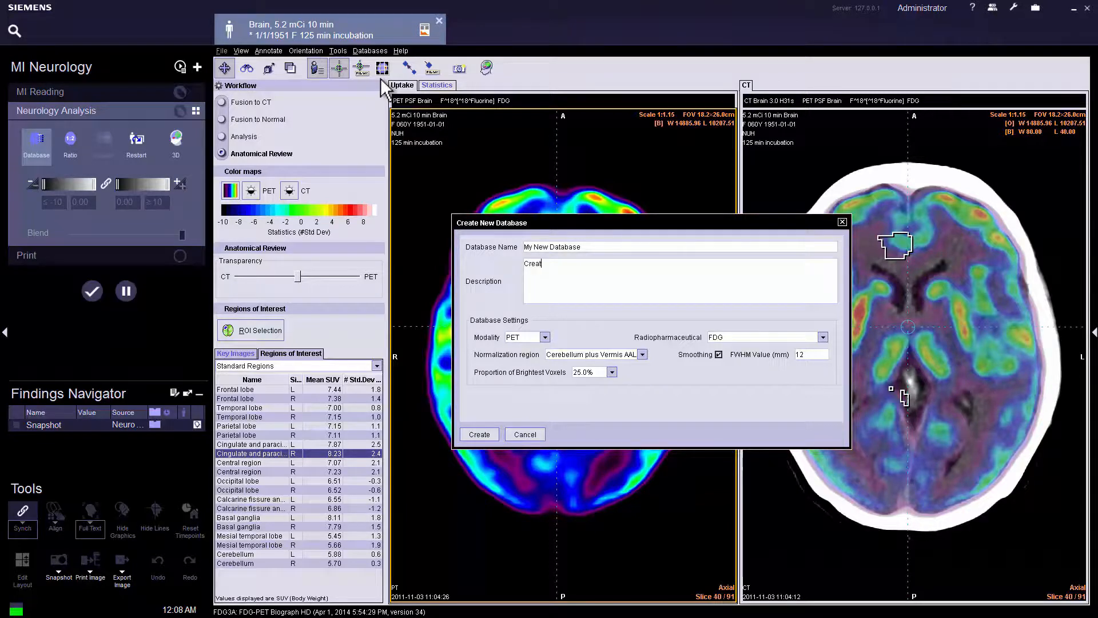
{"action": "type", "text": "ing for Tutorial"}
{"action": "left_click", "coordinate": [481, 434]}
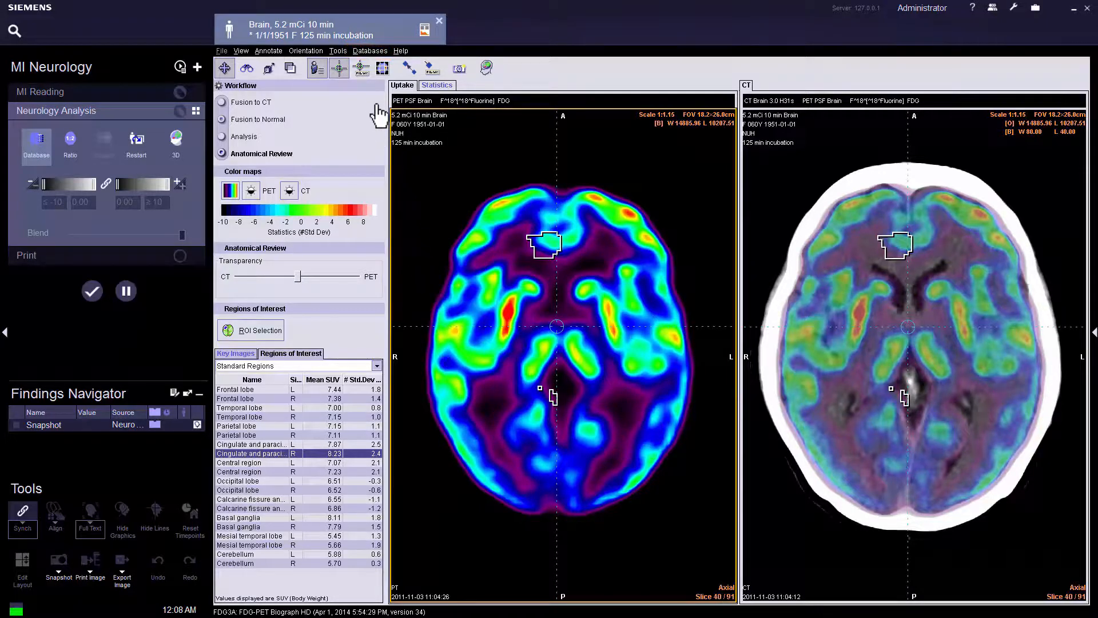
Add the current subject to My New Database with the prefilled subject details
{"action": "left_click", "coordinate": [366, 50]}
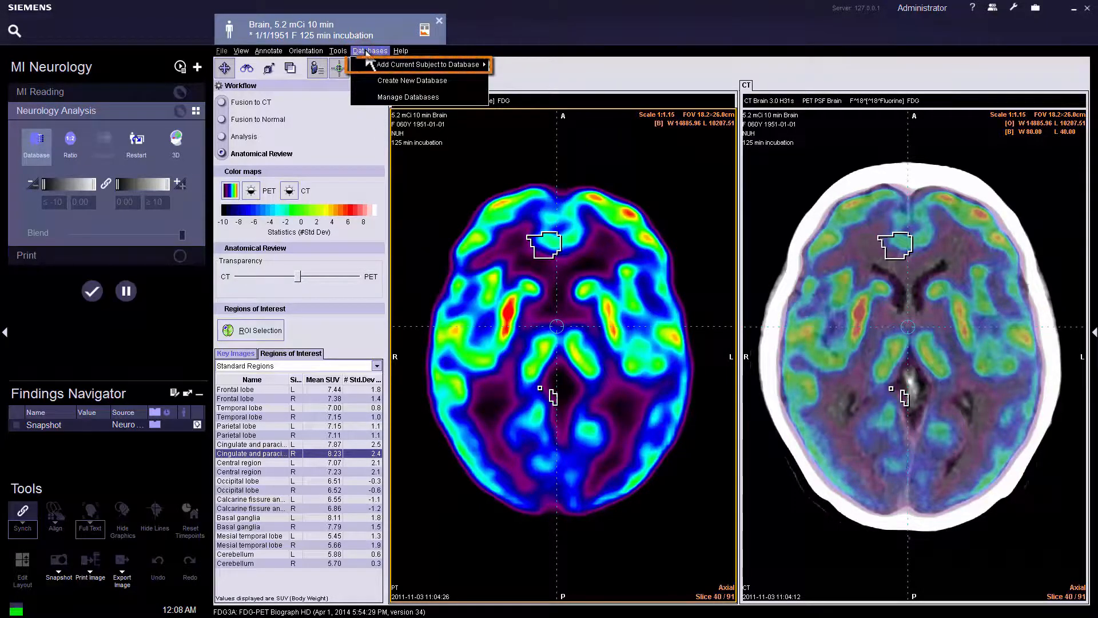
{"action": "mouse_move", "coordinate": [377, 66]}
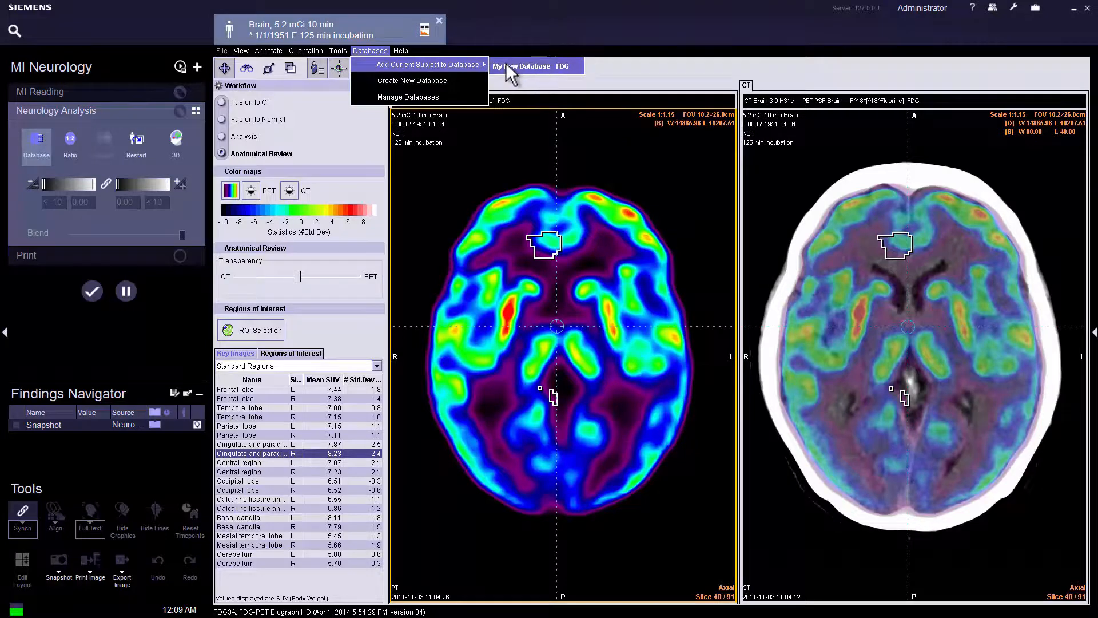
{"action": "left_click", "coordinate": [558, 63]}
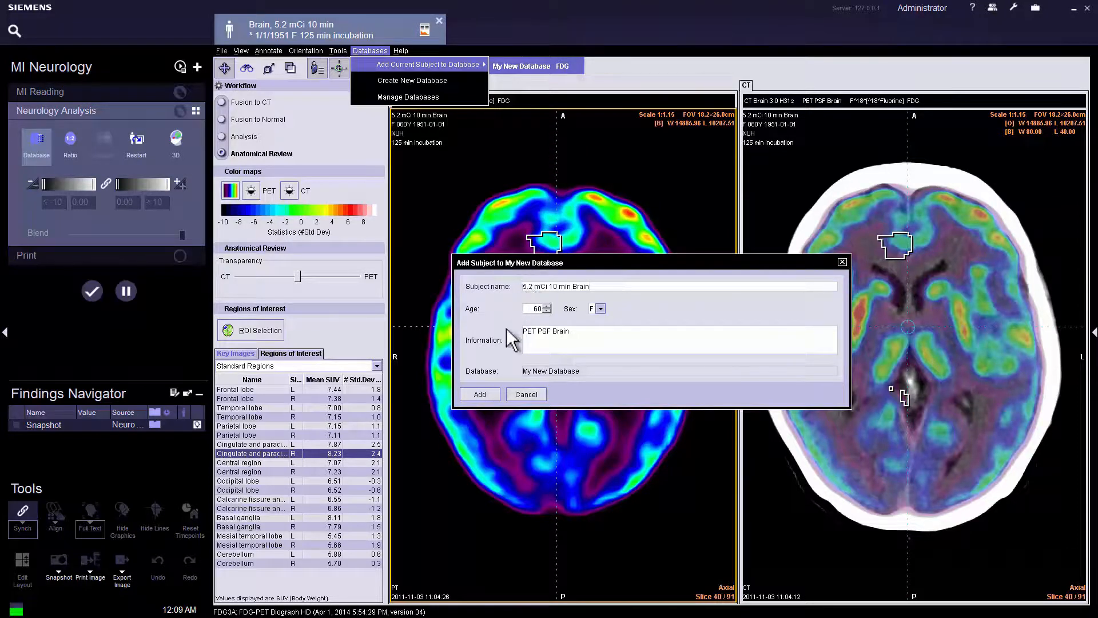
{"action": "left_click", "coordinate": [489, 393]}
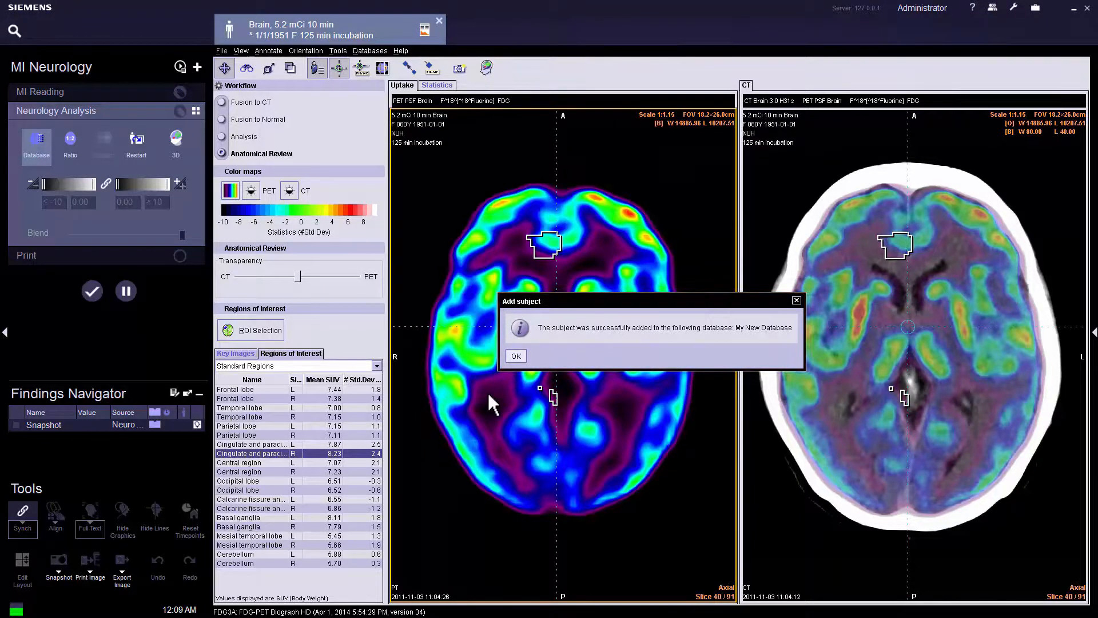
{"action": "left_click", "coordinate": [516, 356]}
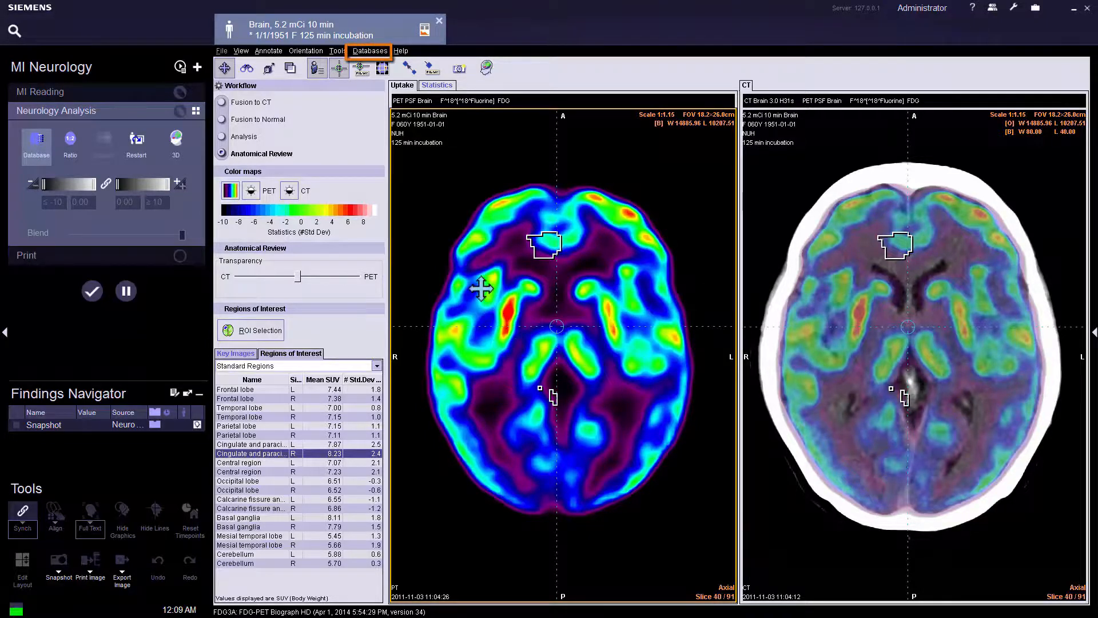
Open the database manager and view the details and mean and SD images of FDG3A: FDG-PET Biograph HD
{"action": "left_click", "coordinate": [369, 51]}
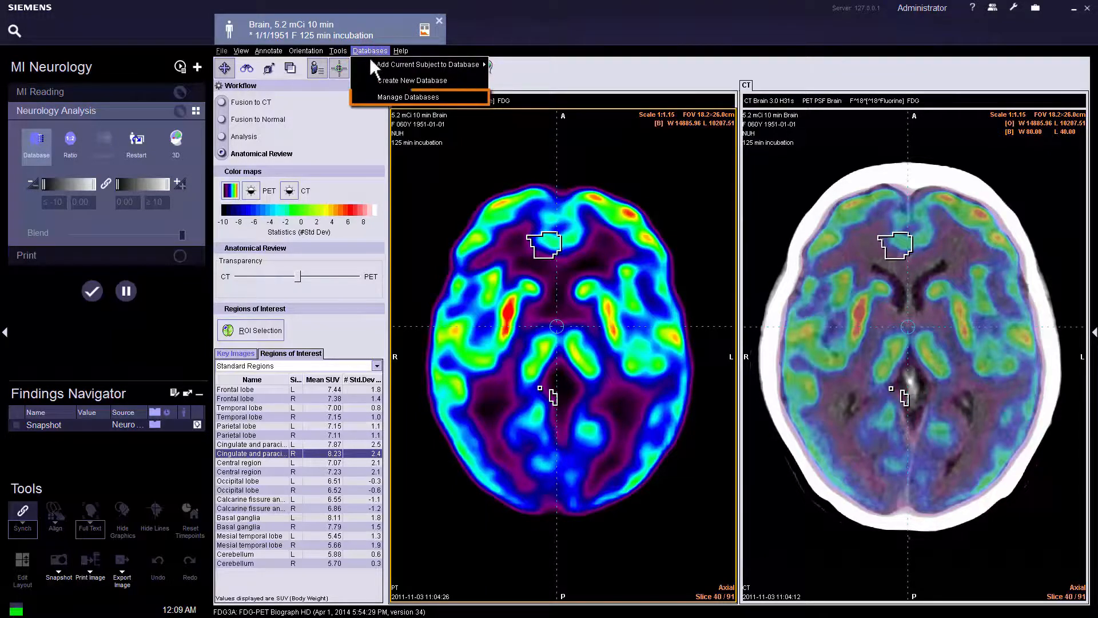
{"action": "left_click", "coordinate": [383, 96]}
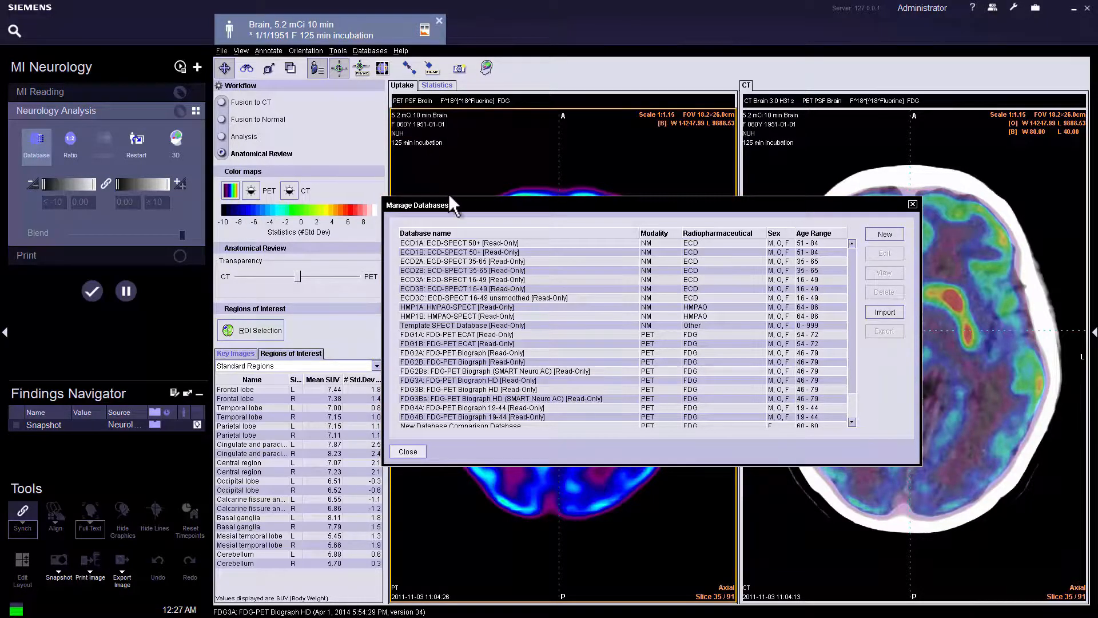
{"action": "left_click", "coordinate": [532, 379]}
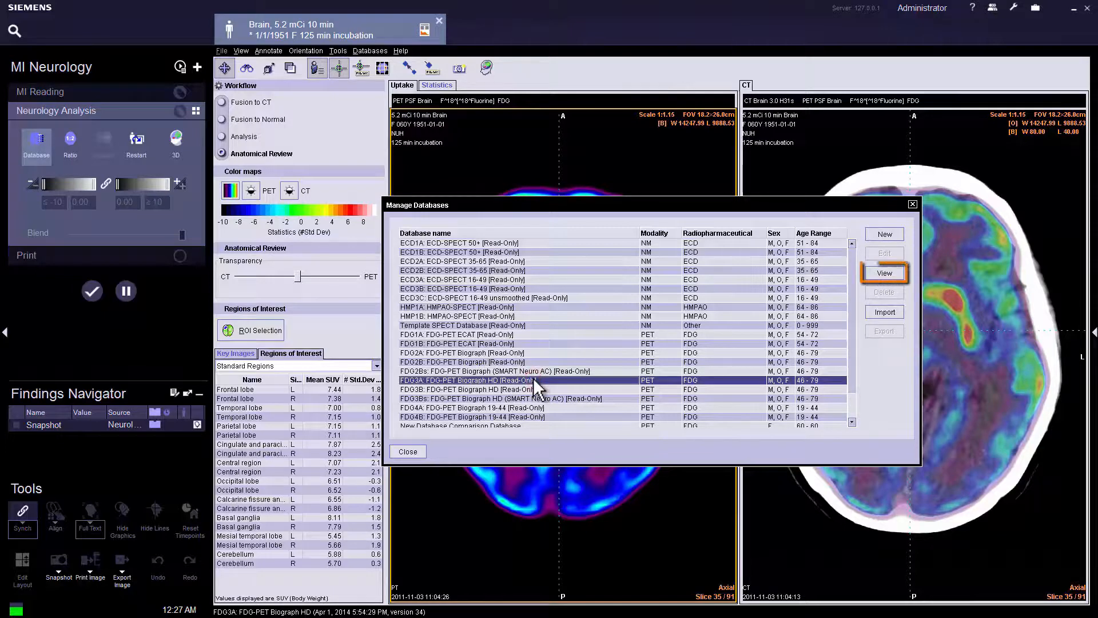
{"action": "left_click", "coordinate": [874, 272]}
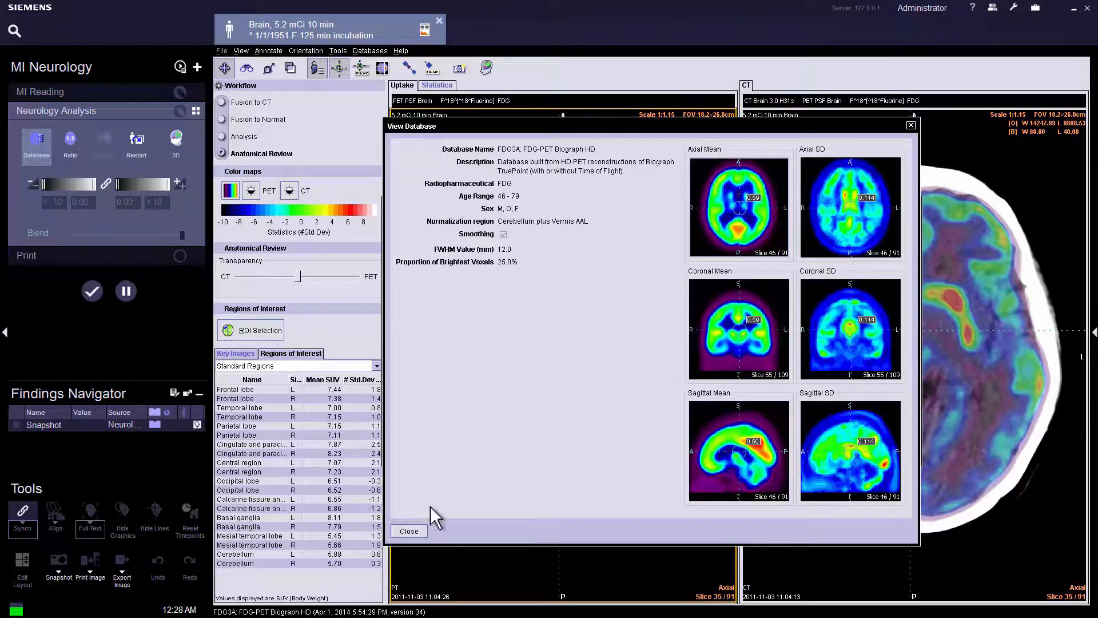
{"action": "left_click", "coordinate": [414, 529]}
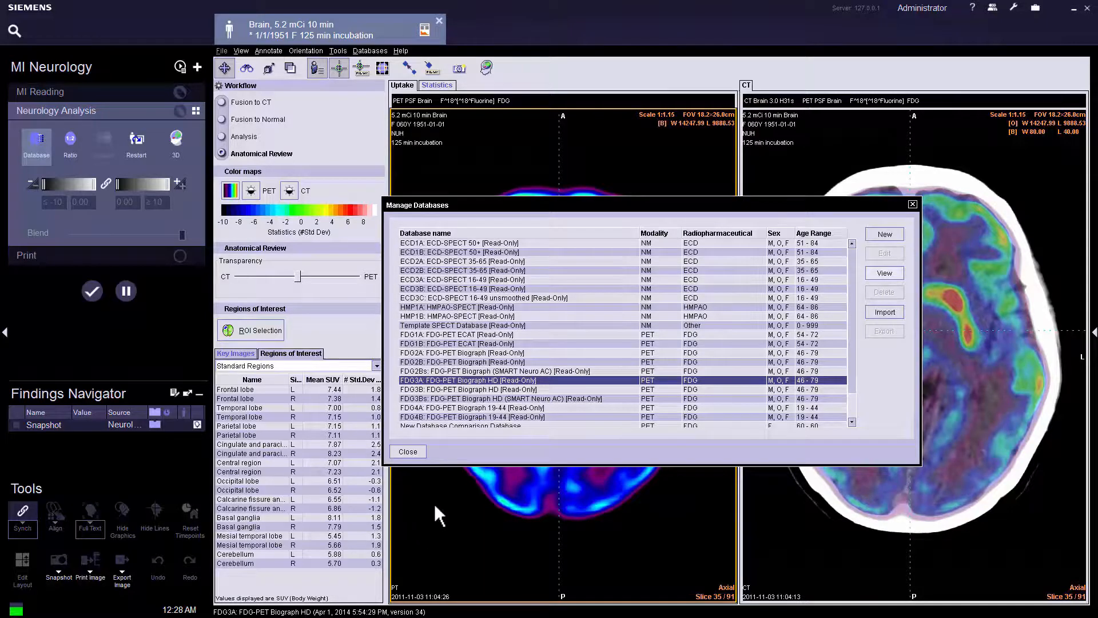
Open New Database Comparison Database for editing, review its description and subject entry, and accept it as is
{"action": "left_click", "coordinate": [478, 424]}
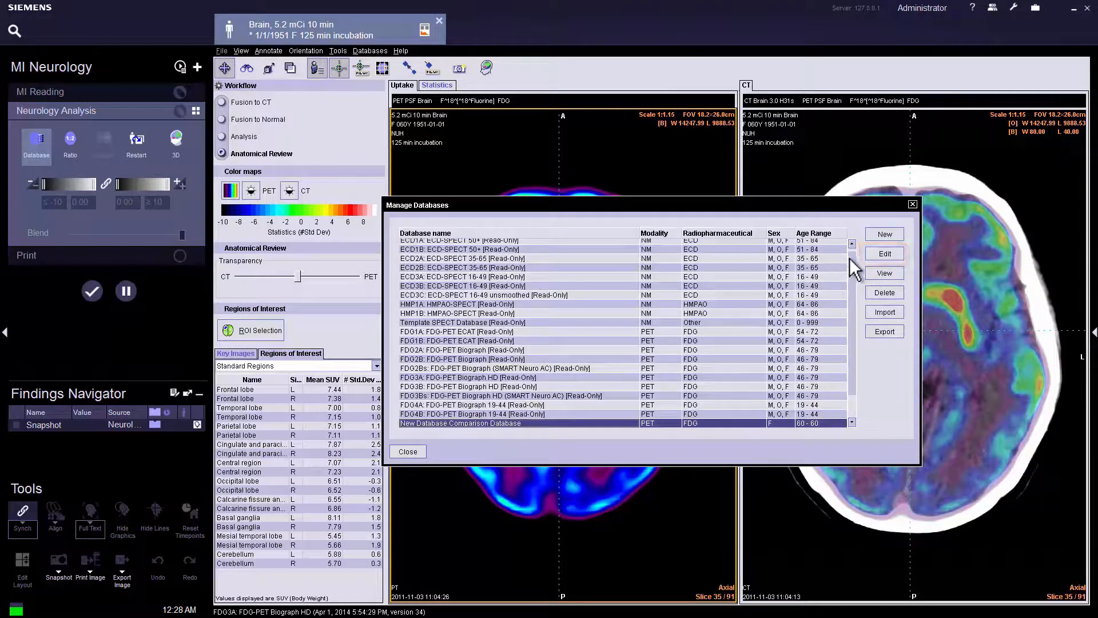
{"action": "left_click", "coordinate": [867, 253]}
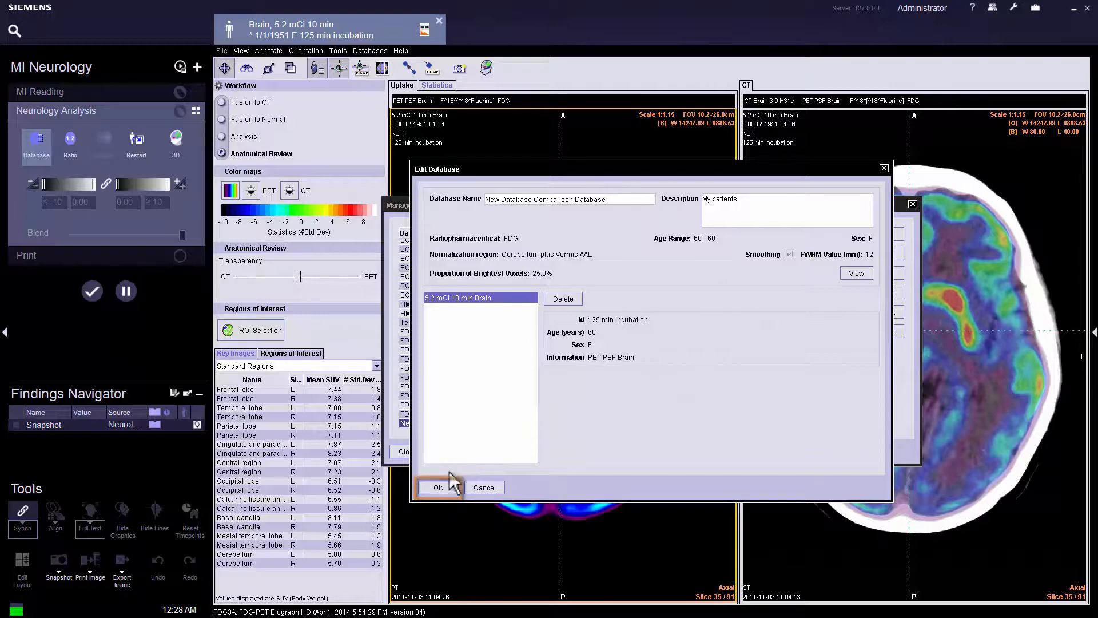
{"action": "left_click", "coordinate": [438, 486]}
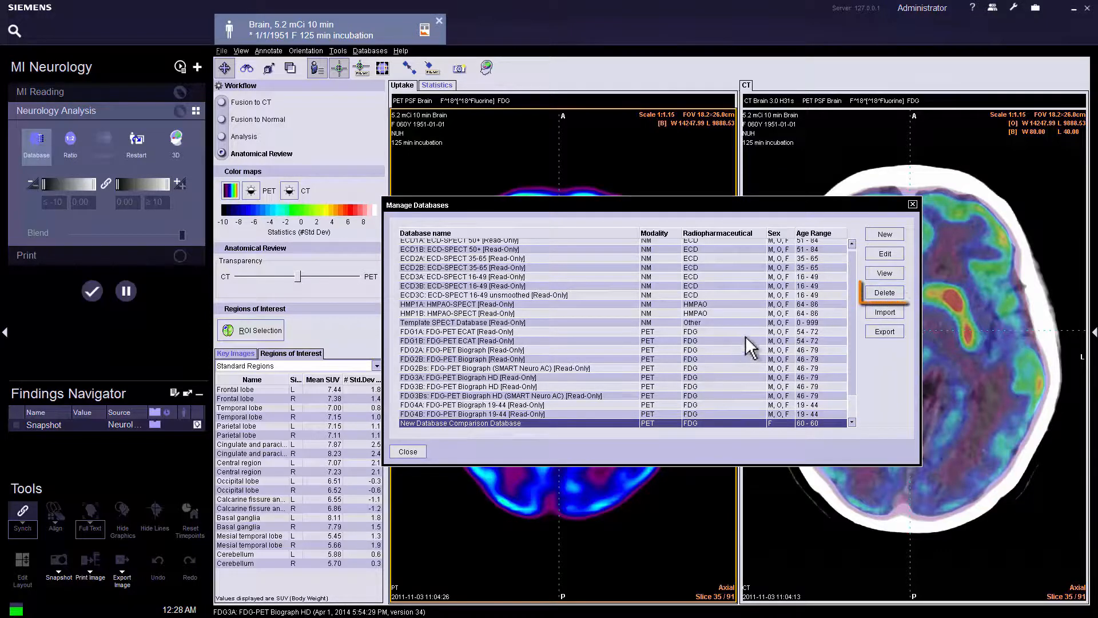
Delete New Database Comparison Database and close the database manager
{"action": "left_click", "coordinate": [868, 292]}
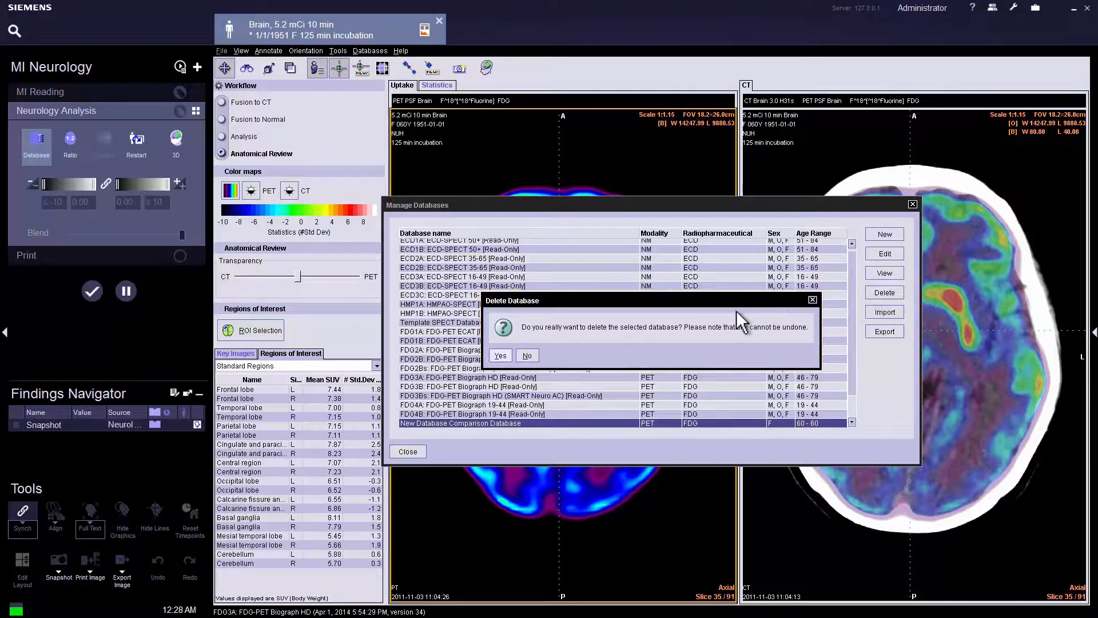
{"action": "left_click", "coordinate": [500, 356]}
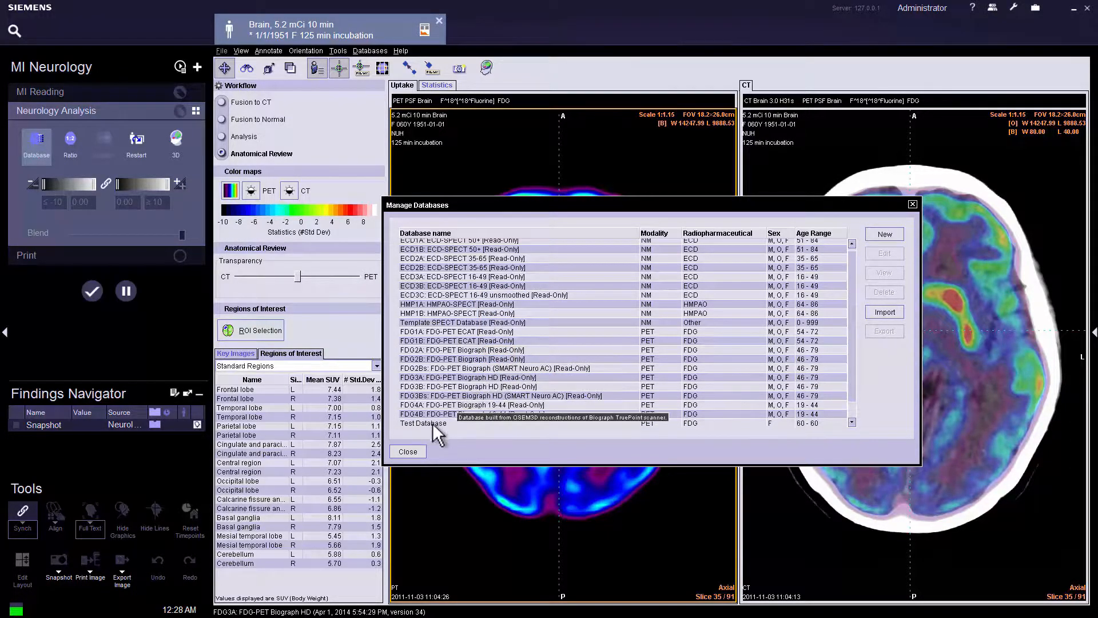
{"action": "left_click", "coordinate": [410, 451]}
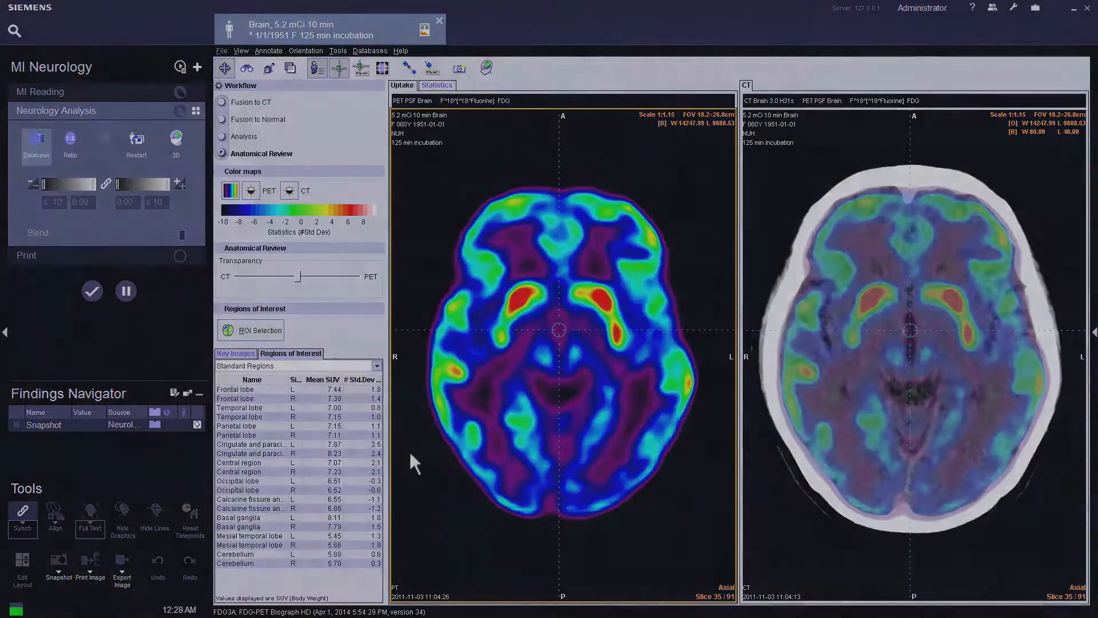